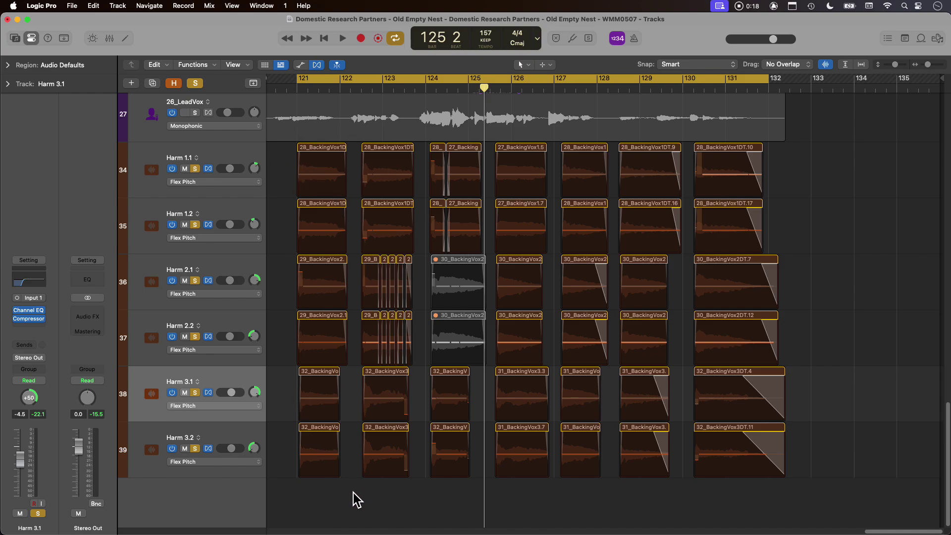
Play back the soloed harmony tracks through the cycle range from bar 121 to check the current blend.
key("space")
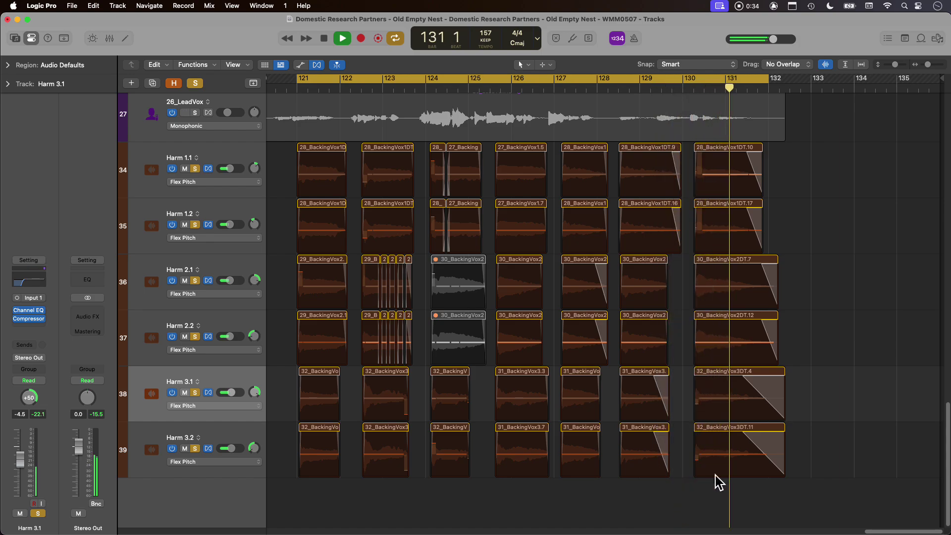
key("space")
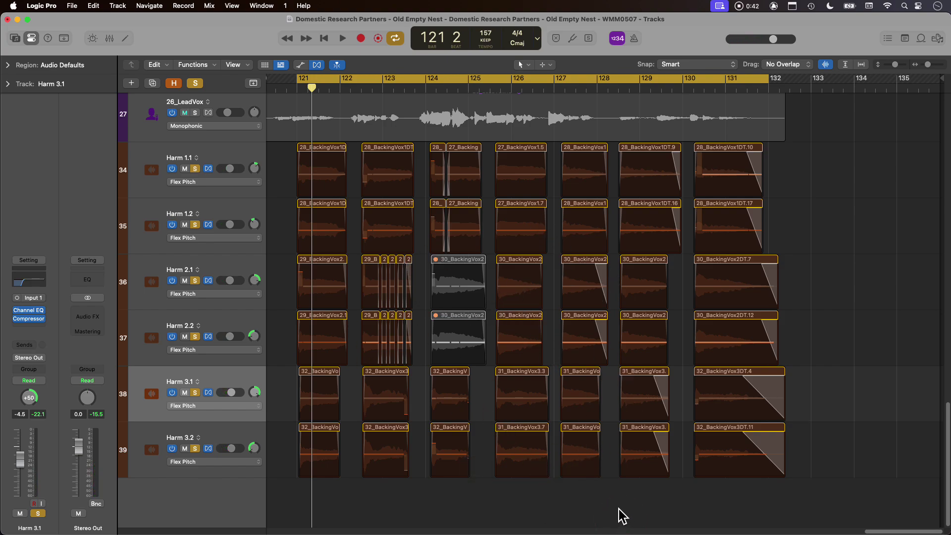
Select all six harmony tracks from Harm 1.1 through Harm 3.2 and turn off the Flex display.
scroll(514, 340, "down", 2)
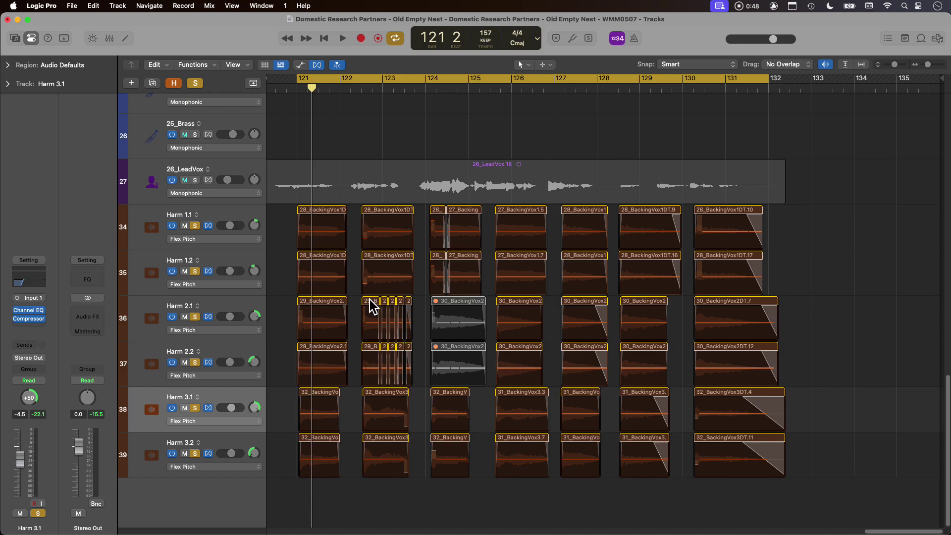
left_click(233, 219)
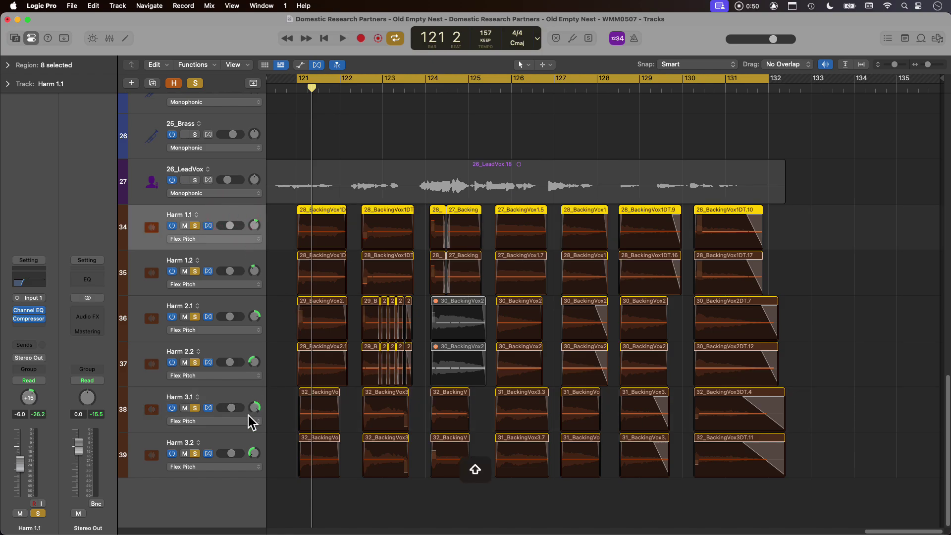
left_click(238, 443, "shift")
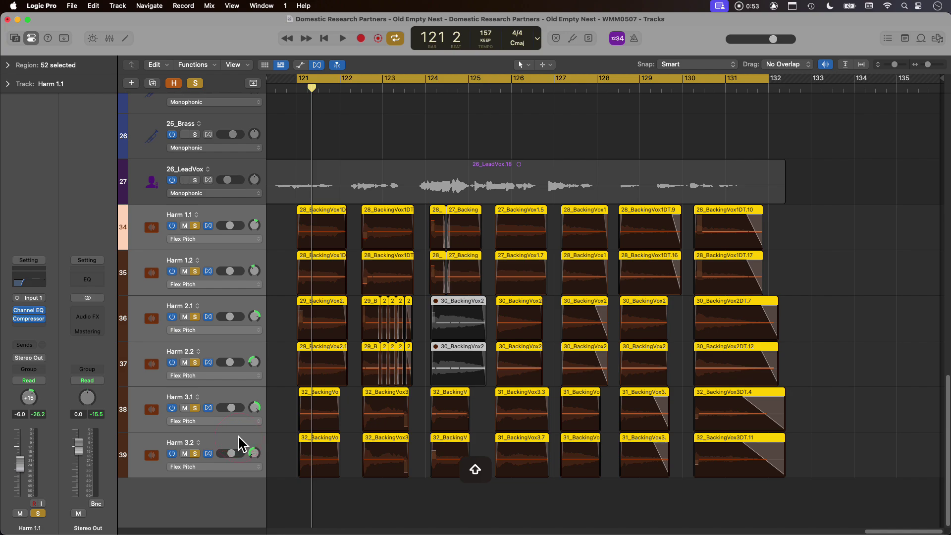
left_click(316, 65)
right_click(227, 221)
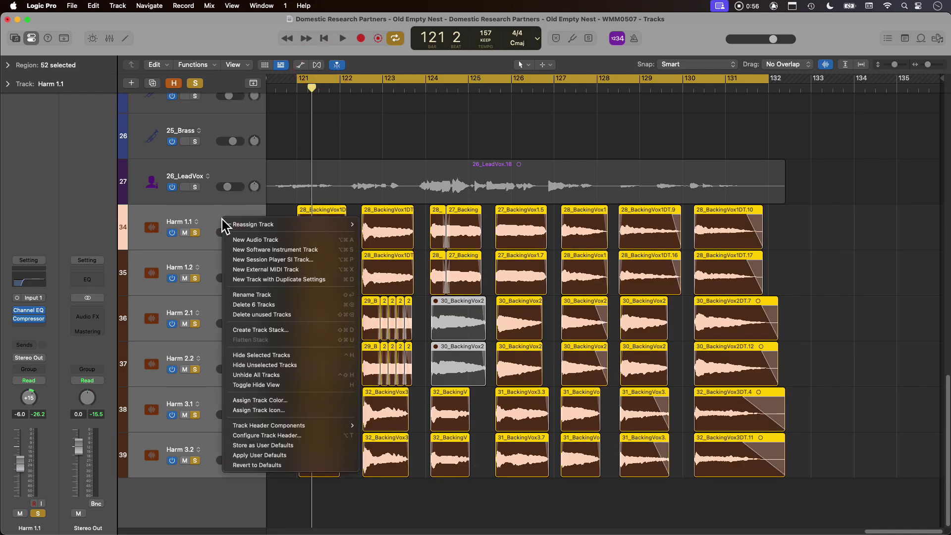
mouse_move(278, 425)
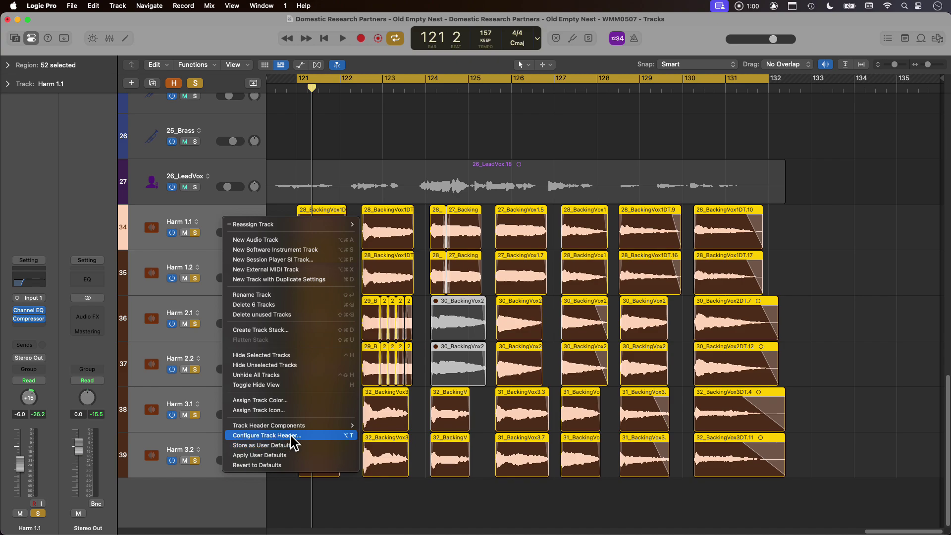
left_click(294, 439)
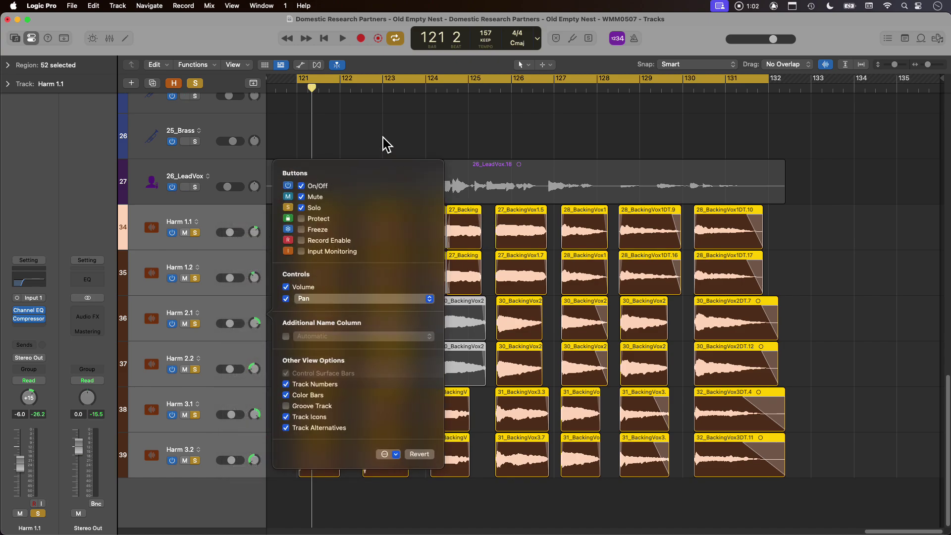
left_click(394, 150)
Group the six selected harmony tracks into a summing track stack.
right_click(213, 217)
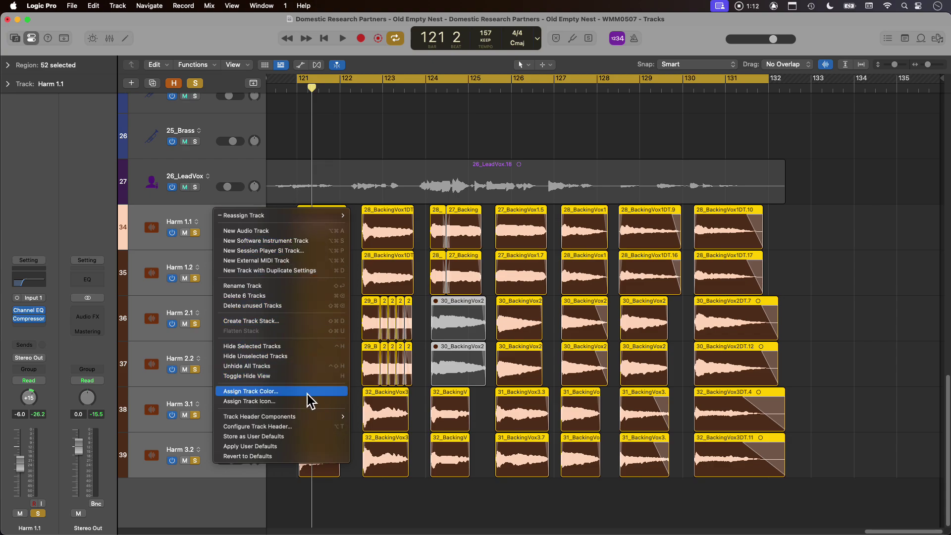
left_click(299, 321)
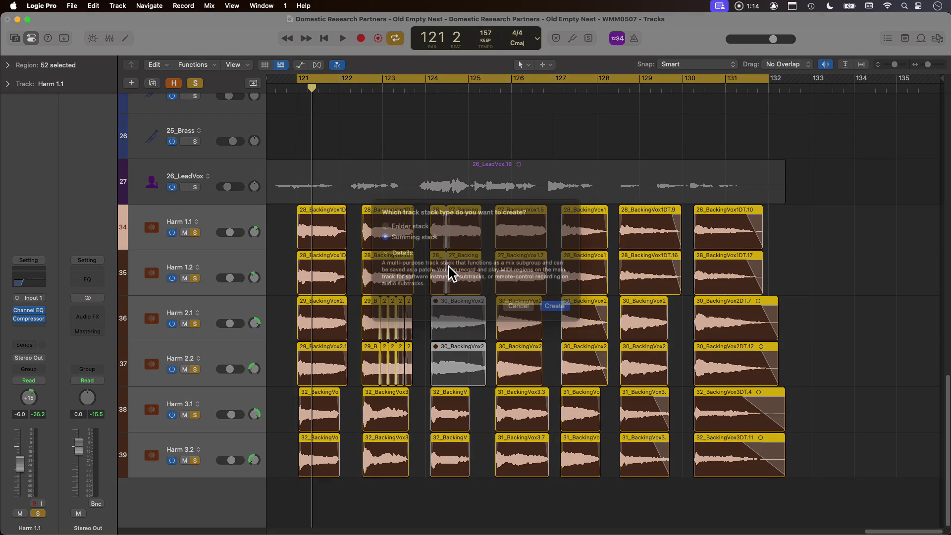
left_click(554, 320)
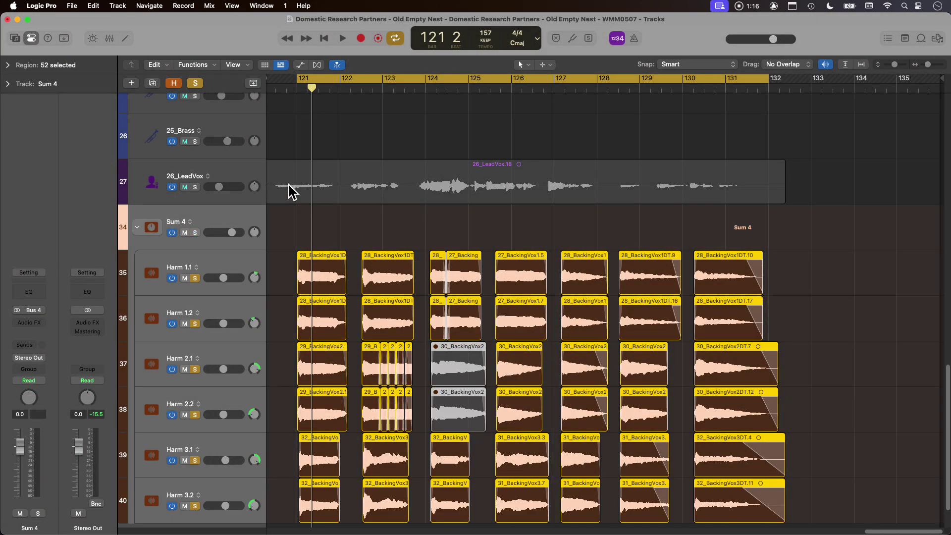
Rename the new summing stack as Harms and give it the icon showing a group of singers.
scroll(289, 245, "down", 2)
double_click(176, 188)
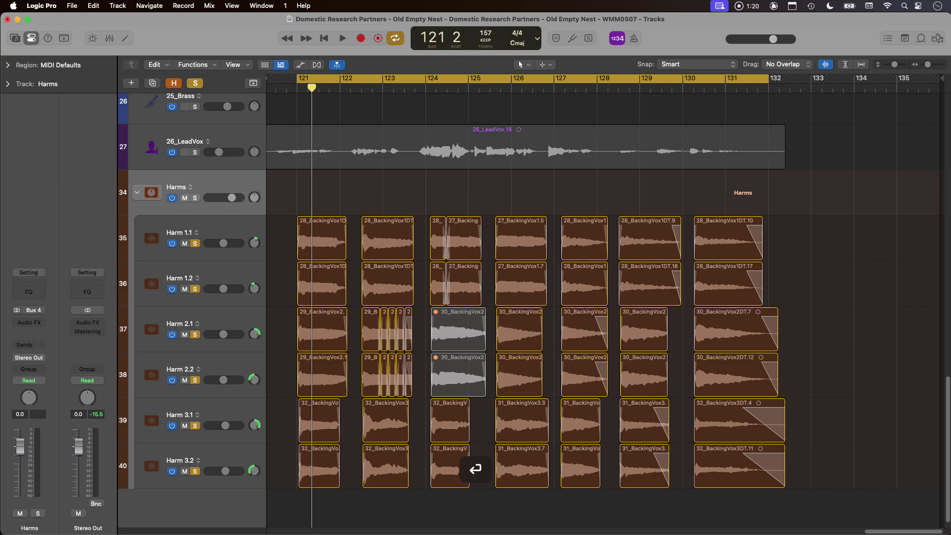
left_click(150, 192)
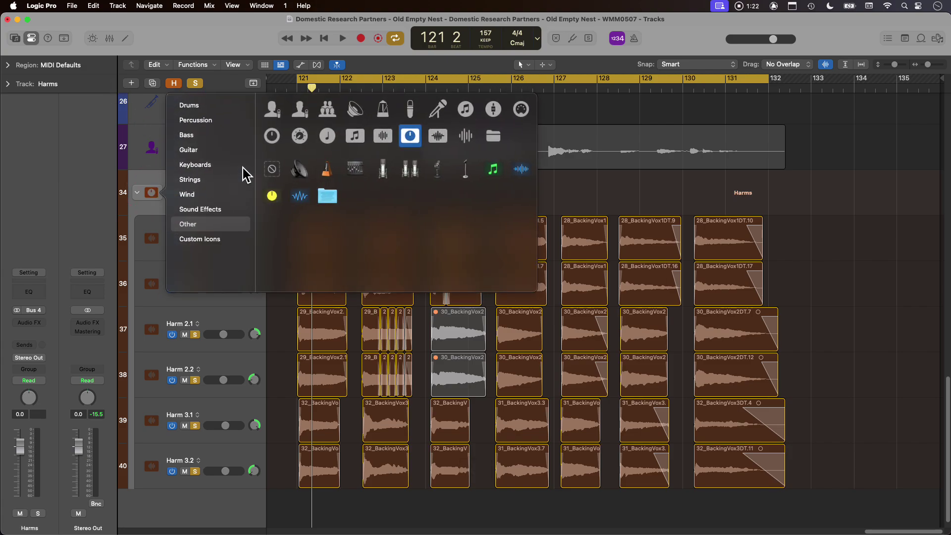
left_click(326, 110)
Collapse the Harms stack and add a send from it to Bus 1 (Reverb 1).
left_click(137, 192)
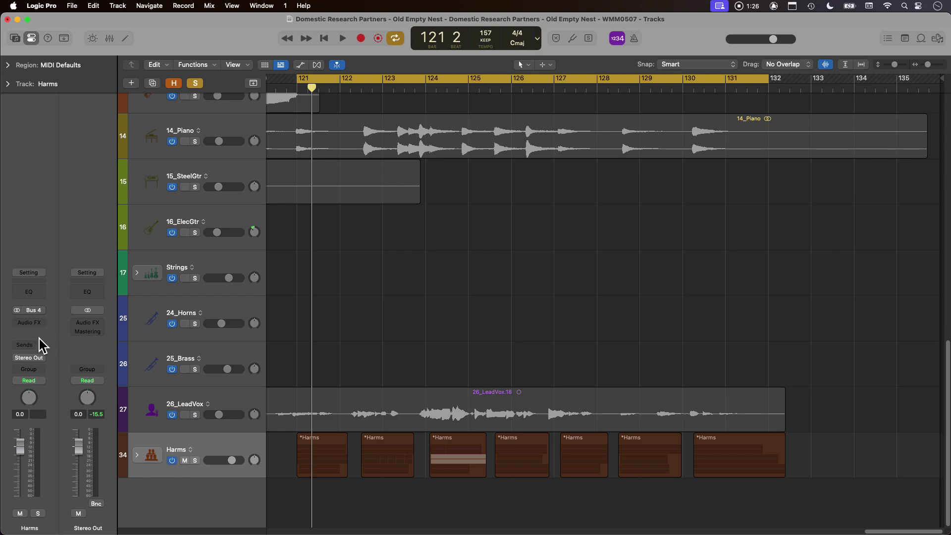
left_click(26, 346)
mouse_move(83, 433)
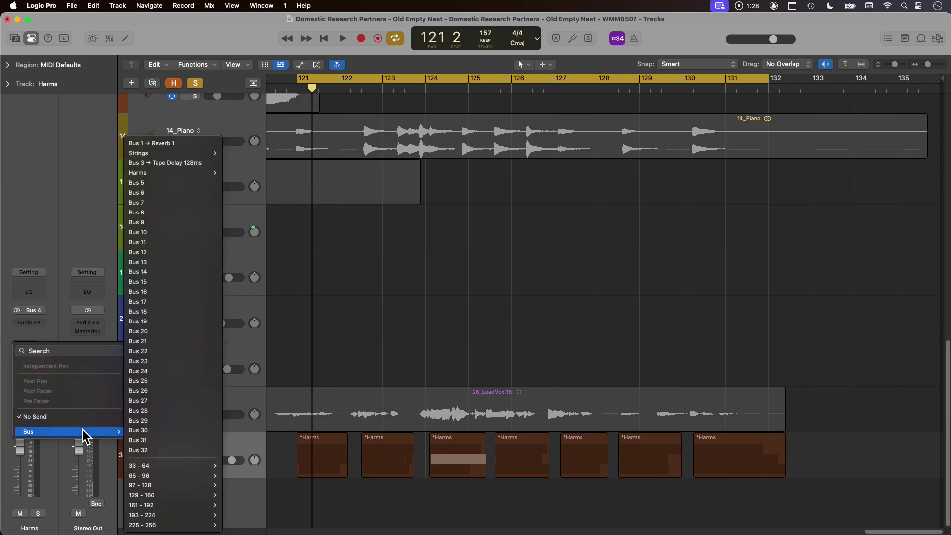
left_click(191, 145)
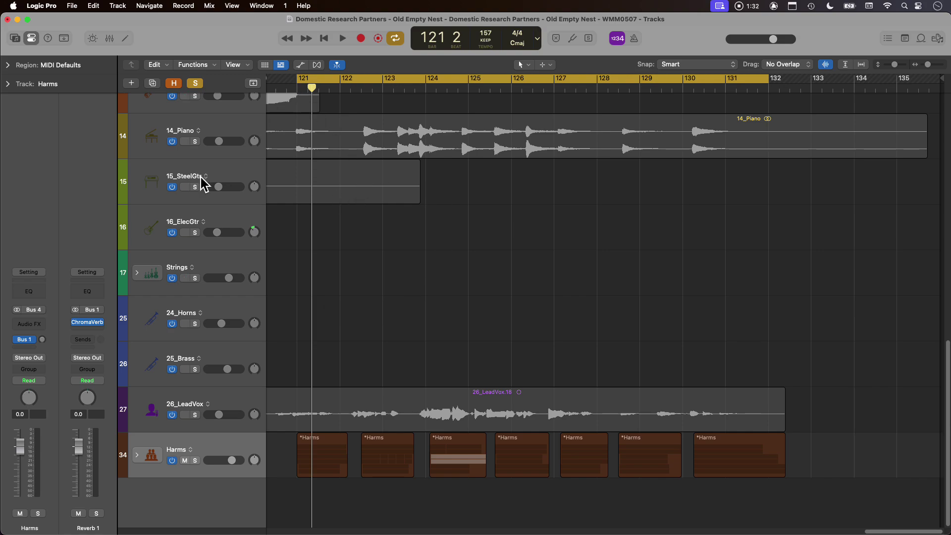
Adjust the Harms stack's Bus 1 send level during playback, settling at about -2 dB.
key("space")
left_click_drag(42, 339, 32, 293)
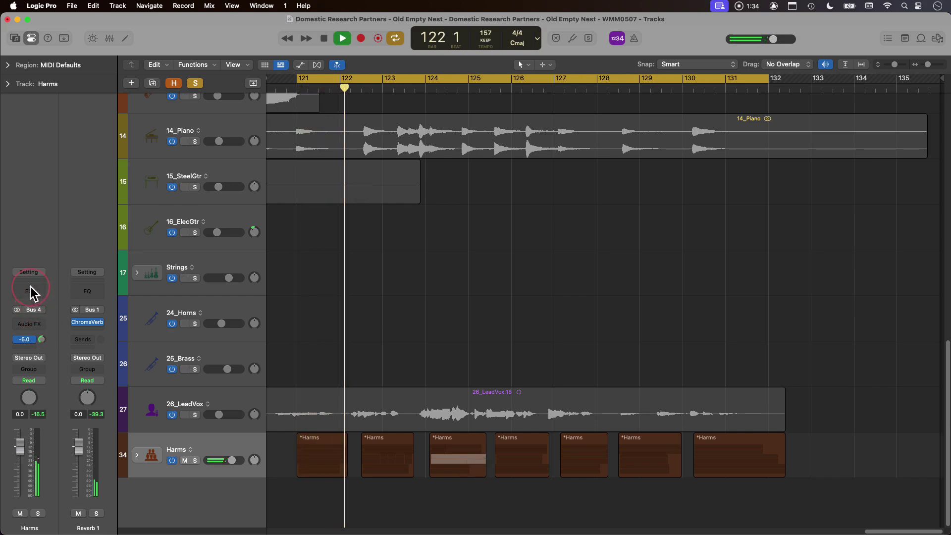
left_click(42, 340, "alt")
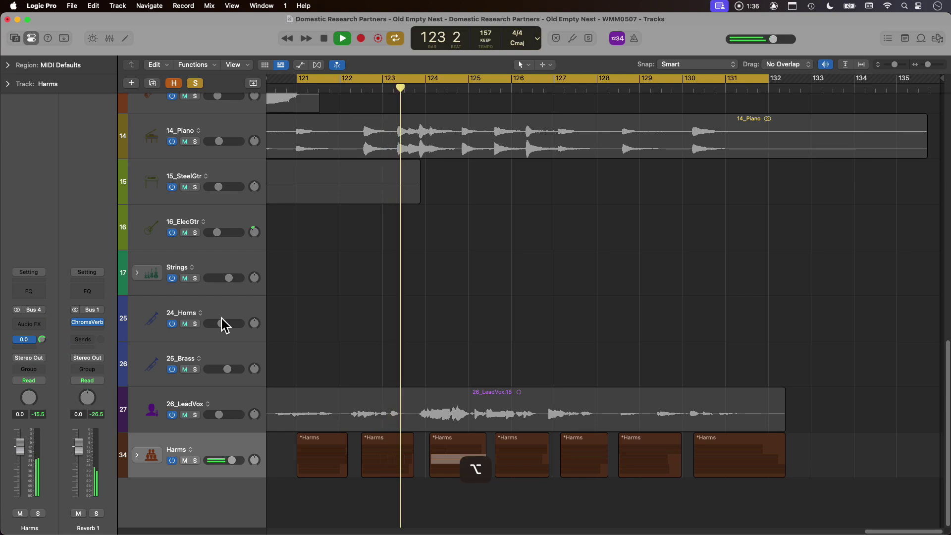
left_click_drag(39, 340, 44, 352)
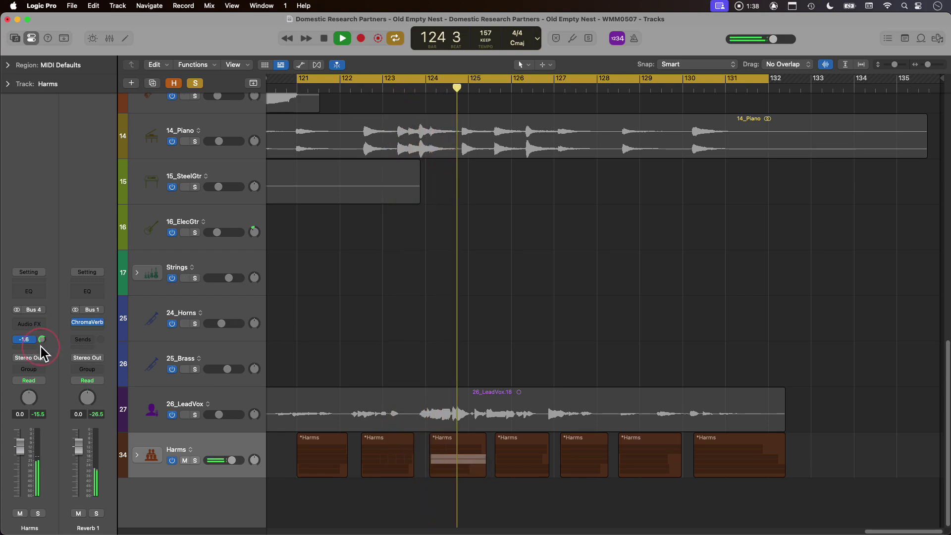
left_click(529, 297)
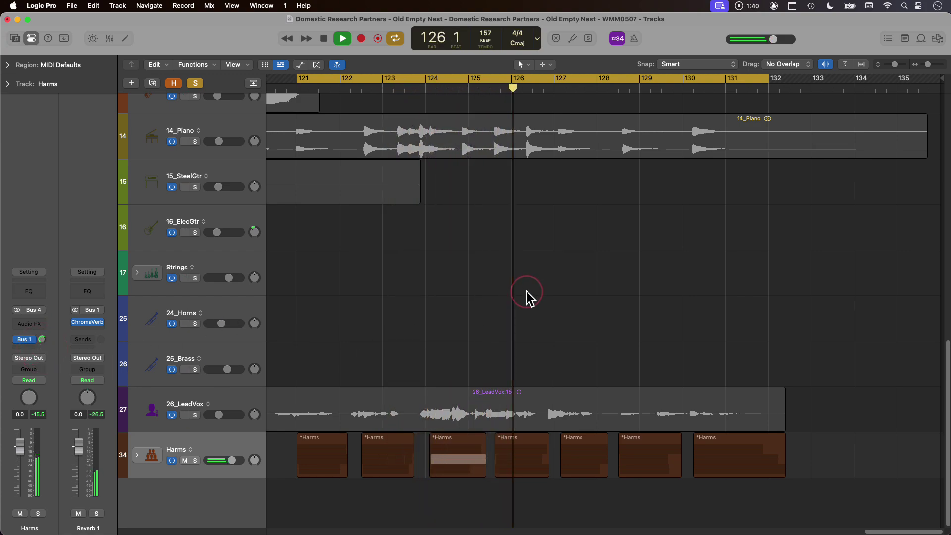
Solo the 14_Piano track as well and lower the Harms stack's volume to minus infinity.
left_click(195, 141)
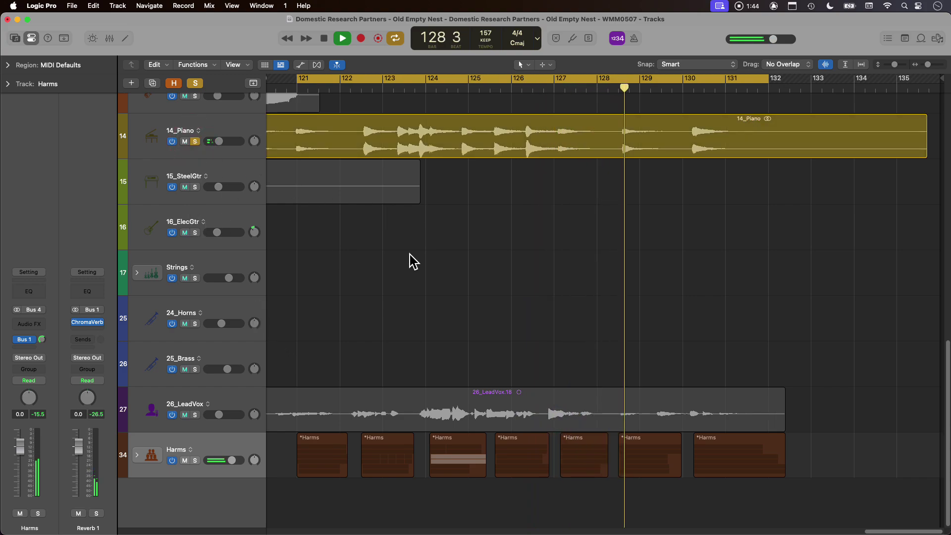
left_click_drag(232, 460, 209, 460)
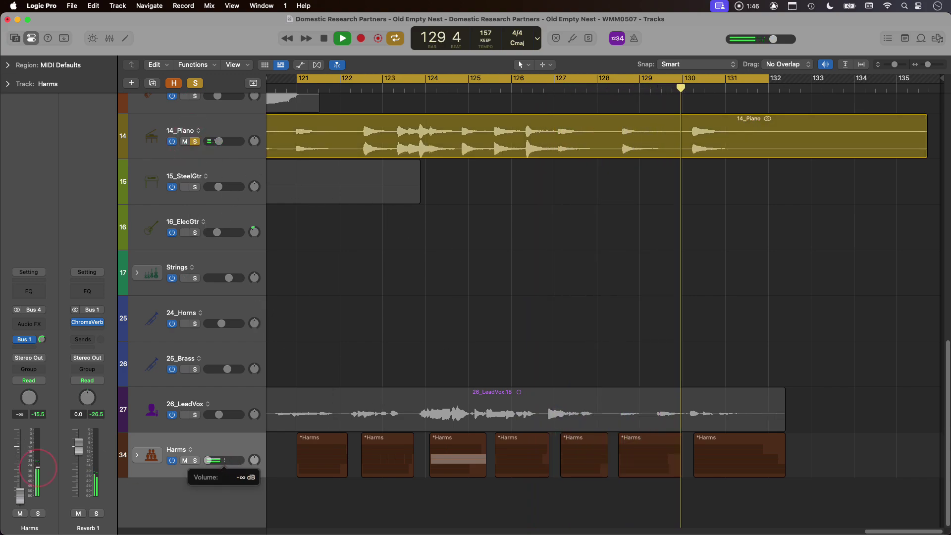
Clear all track solos and raise the Harms stack's volume to about -13 dB against the full mix.
scroll(585, 282, "up", 3)
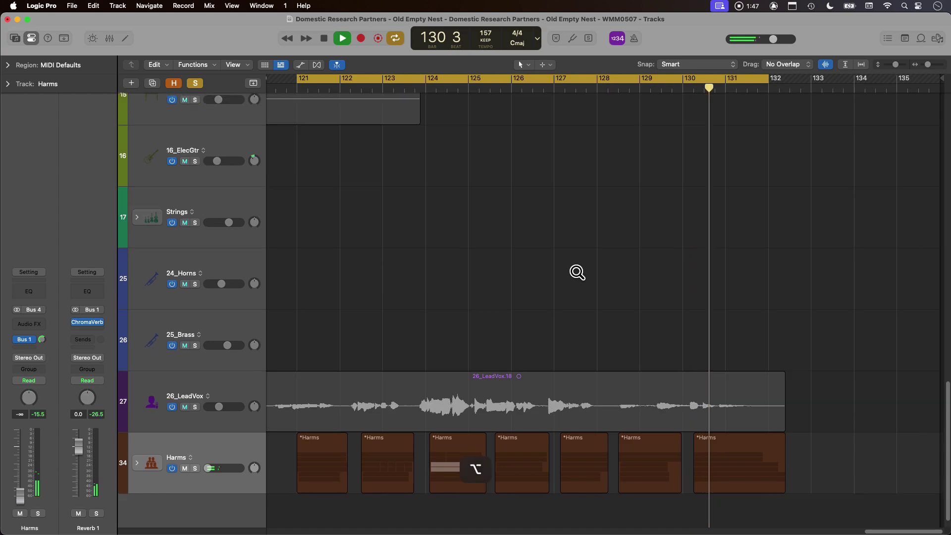
left_click(195, 407, "alt")
left_click(195, 407)
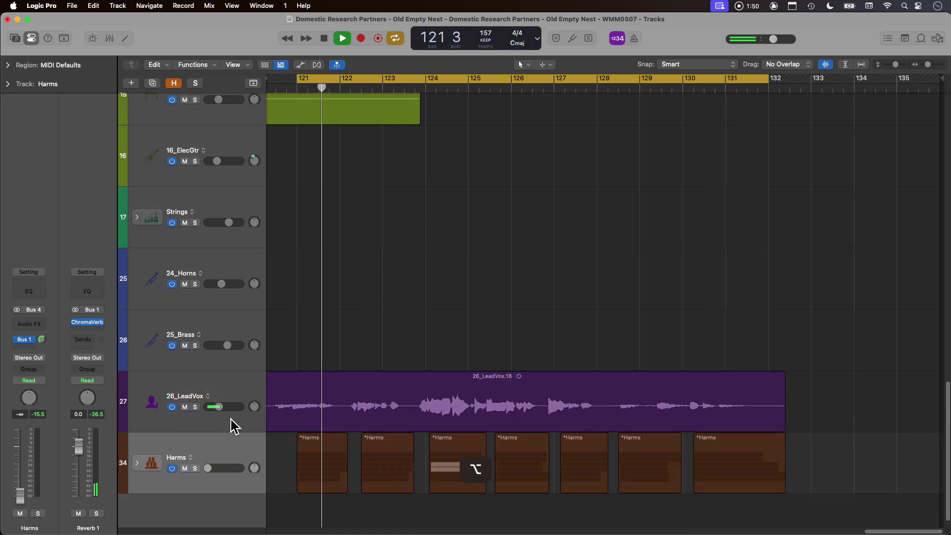
left_click_drag(207, 467, 245, 471)
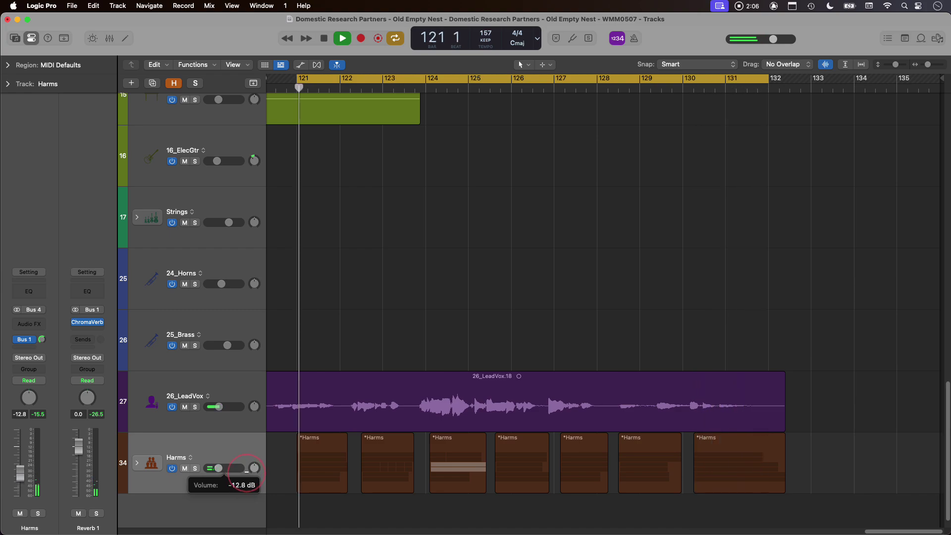
Show the mixer, expand the Harms stack into its individual channel strips and stop playback.
key("x")
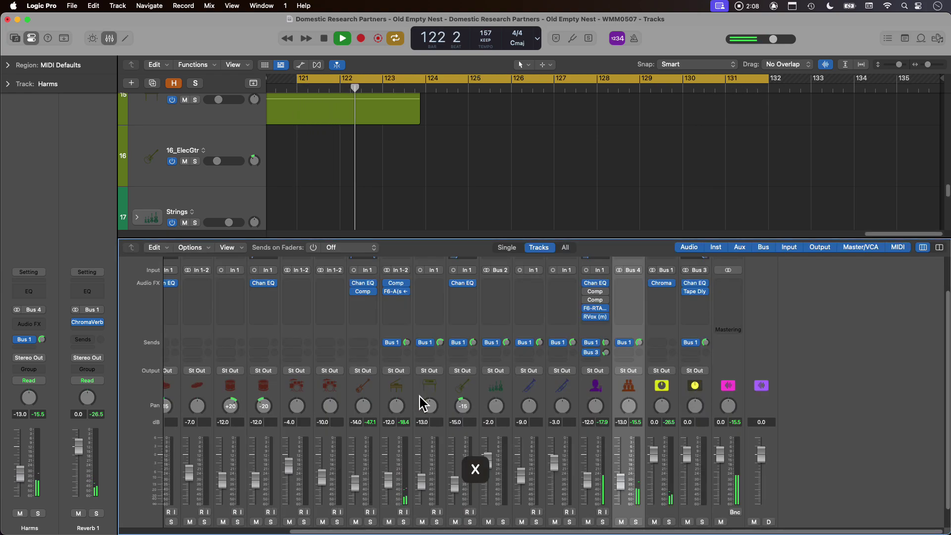
scroll(649, 379, "down", 2)
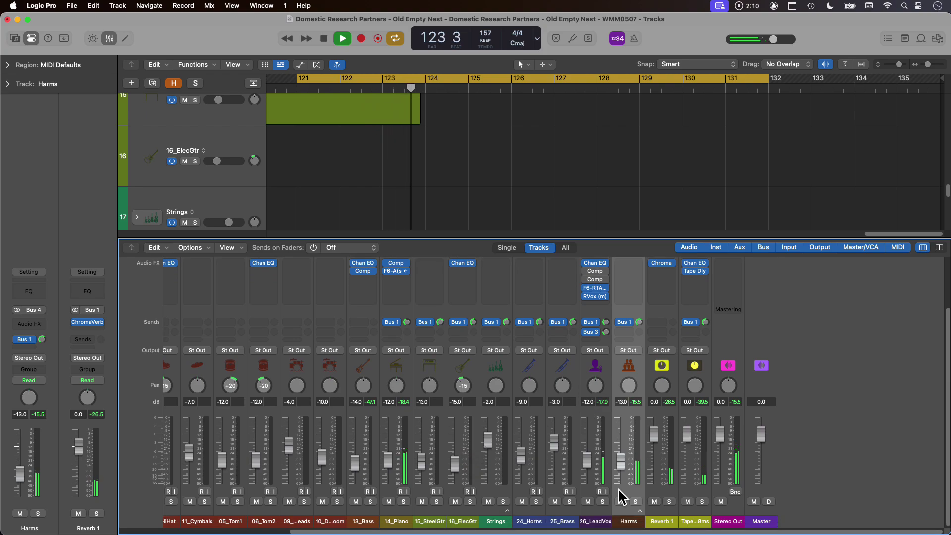
left_click(640, 510)
key("space")
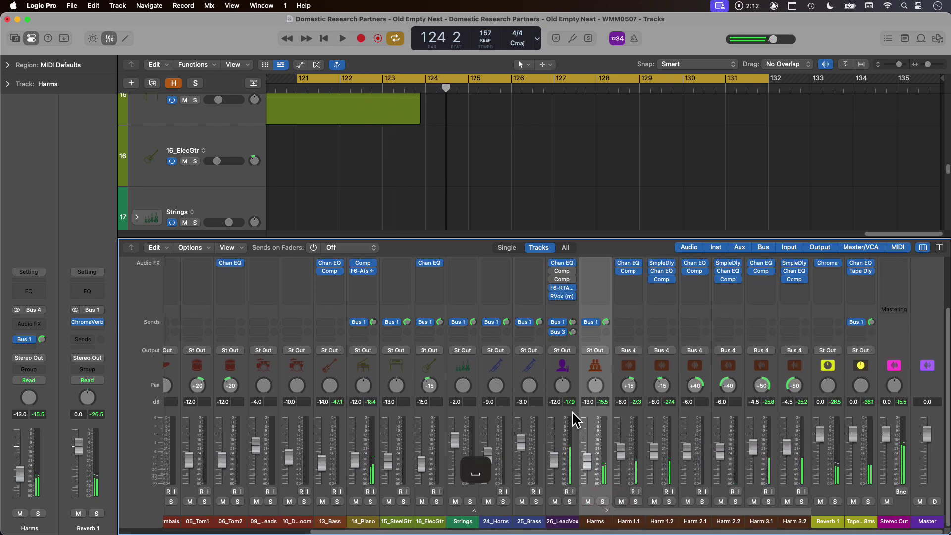
Raise the volume of Harm 3.1 and Harm 3.2 together to -1.0 dB, resume playback and hide the mixer.
left_click(756, 520)
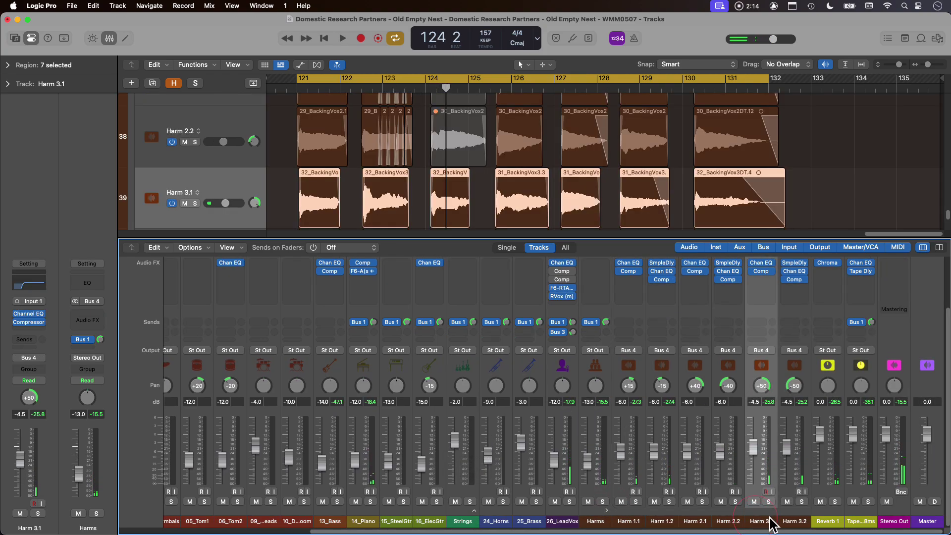
left_click(794, 521, "shift")
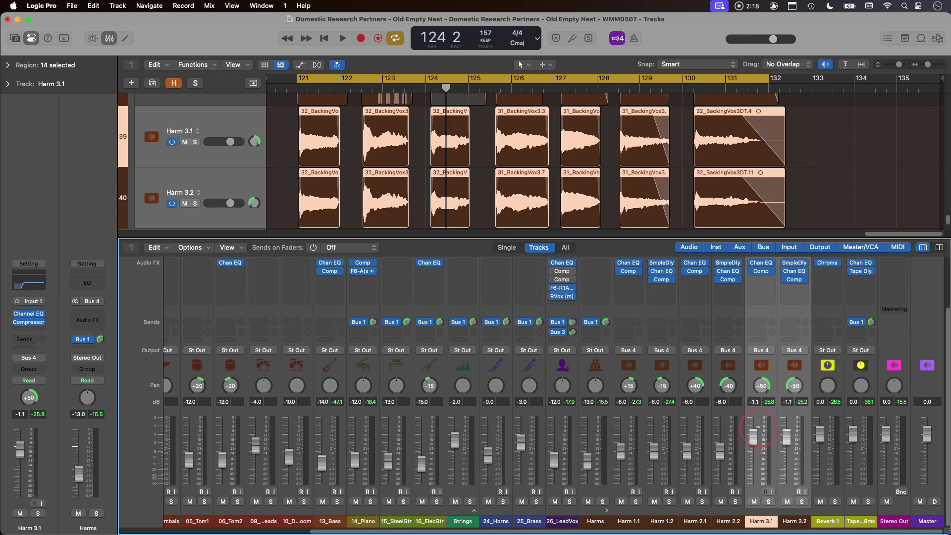
key("space")
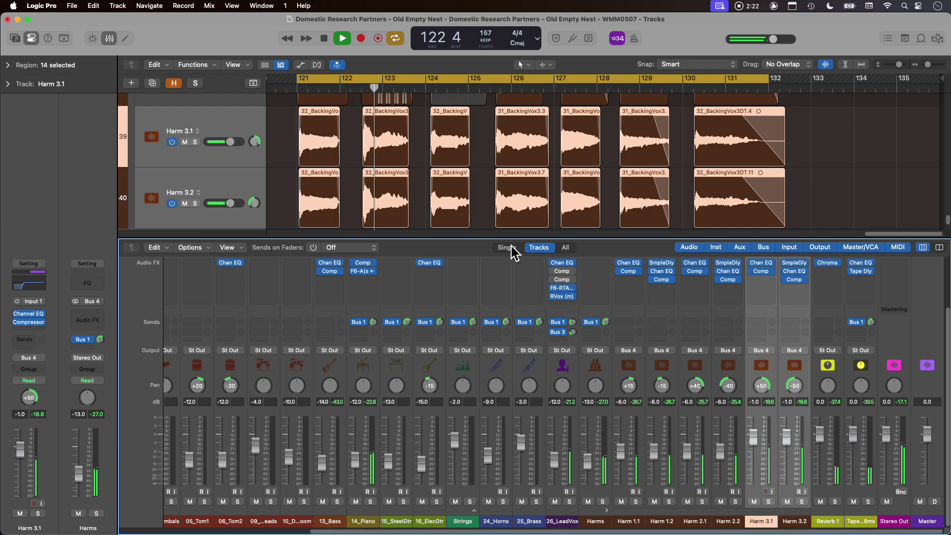
key("x")
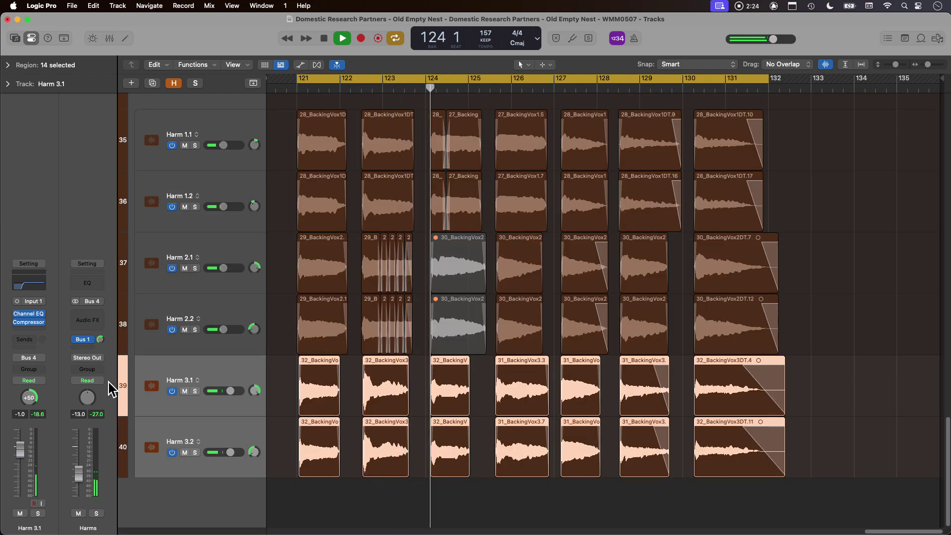
Select the Harms stack and reset its Bus 1 send level to the default.
scroll(215, 333, "up", 3)
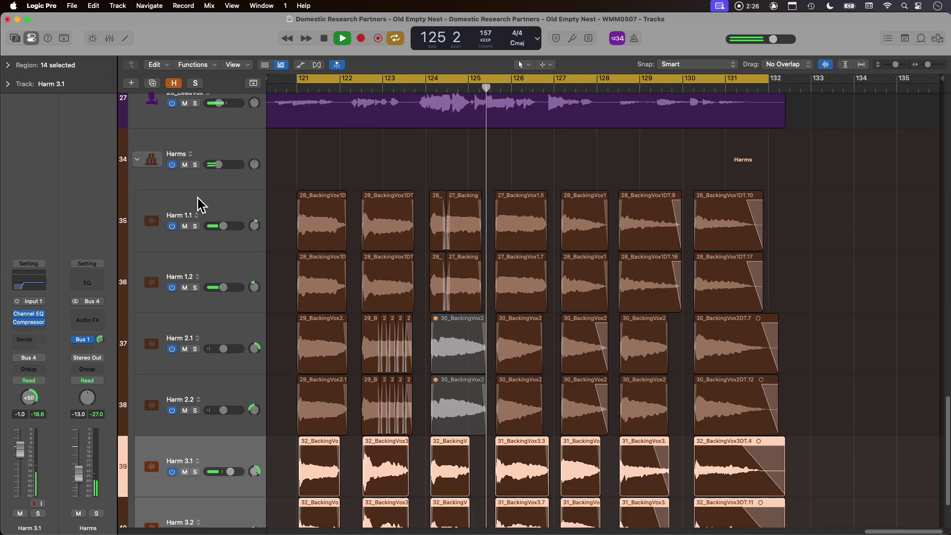
left_click(225, 142)
left_click(33, 340)
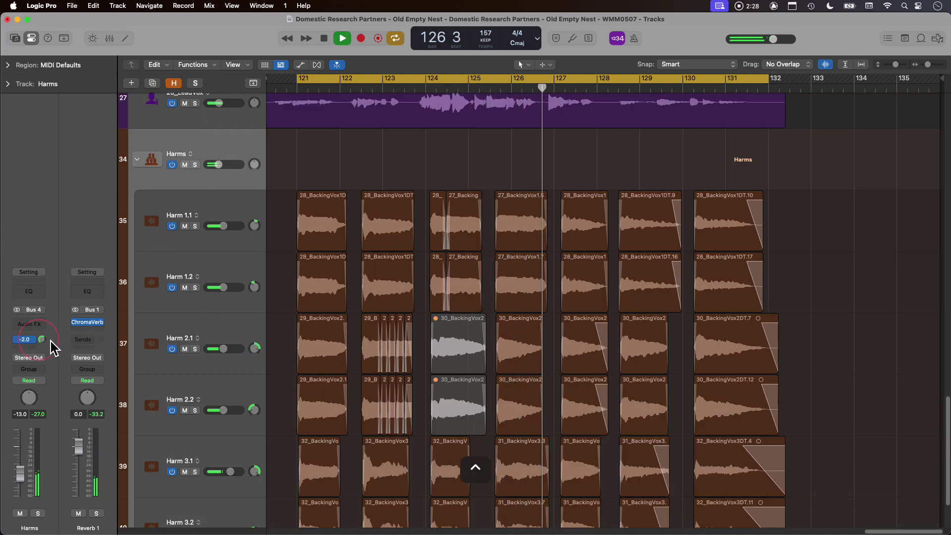
left_click(42, 340, "alt")
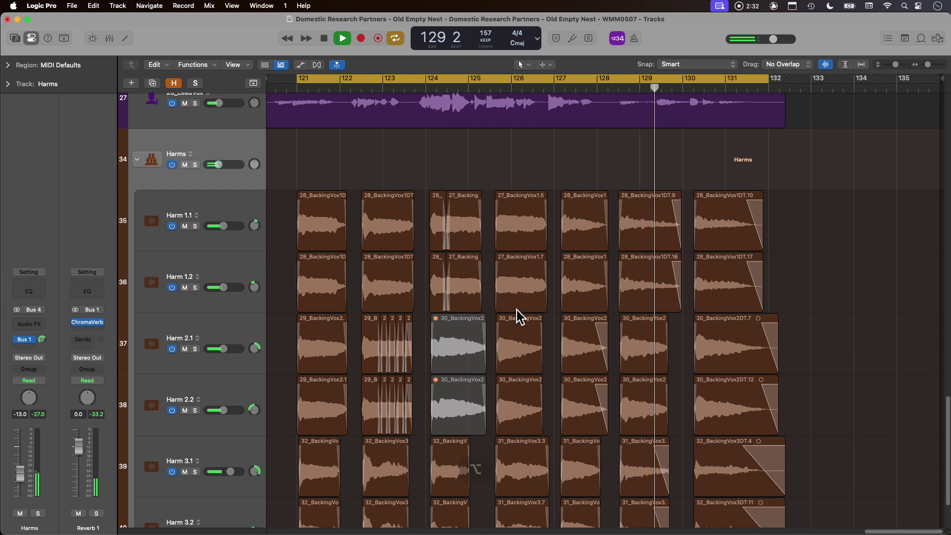
Select the four tracks from Harm 1.1 through Harm 2.2 and pull their volumes down together to -∞.
scroll(517, 310, "down", 3)
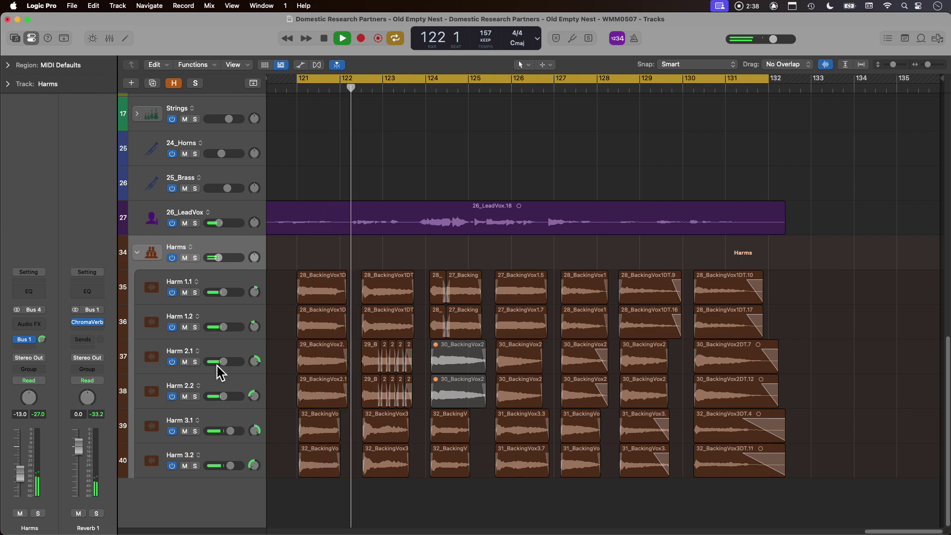
left_click(231, 376)
left_click(233, 276)
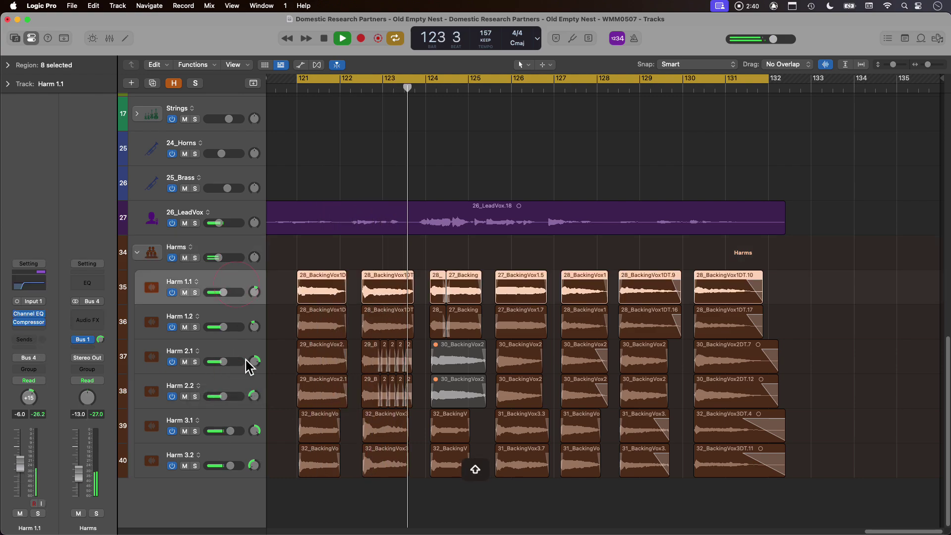
left_click(236, 376, "shift")
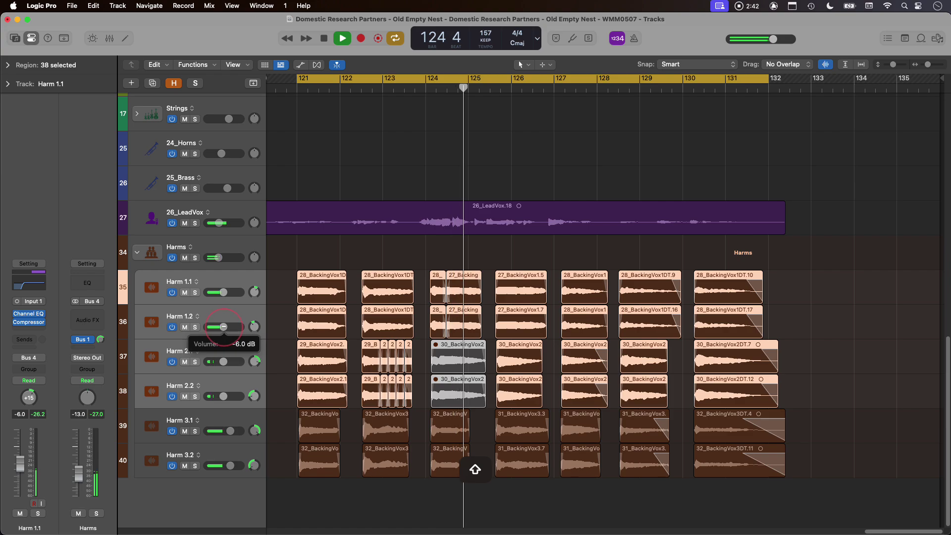
left_click_drag(224, 364, 207, 363)
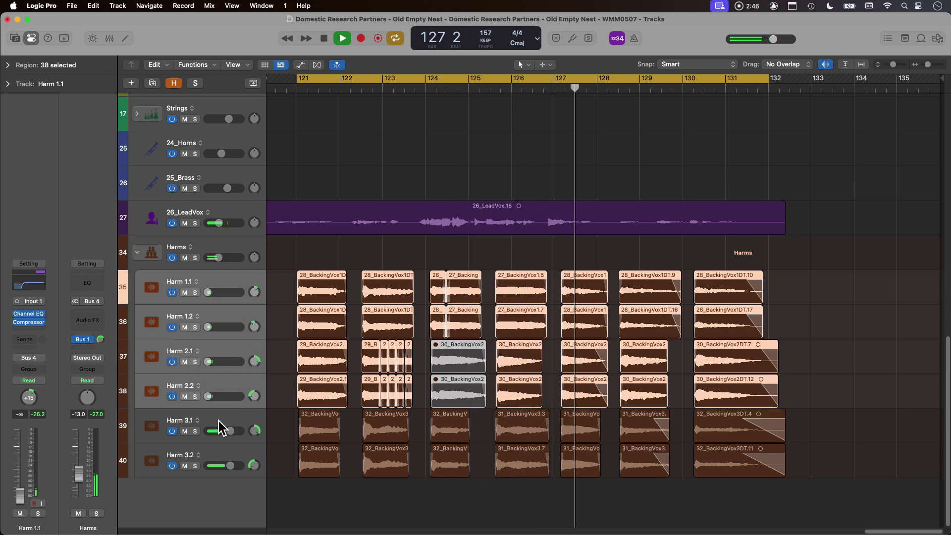
Raise the volume of Harm 3.1 and Harm 3.2 together to 0.0 dB and deselect their regions.
left_click(230, 449)
left_click(237, 429, "shift")
double_click(233, 431)
left_click(292, 501)
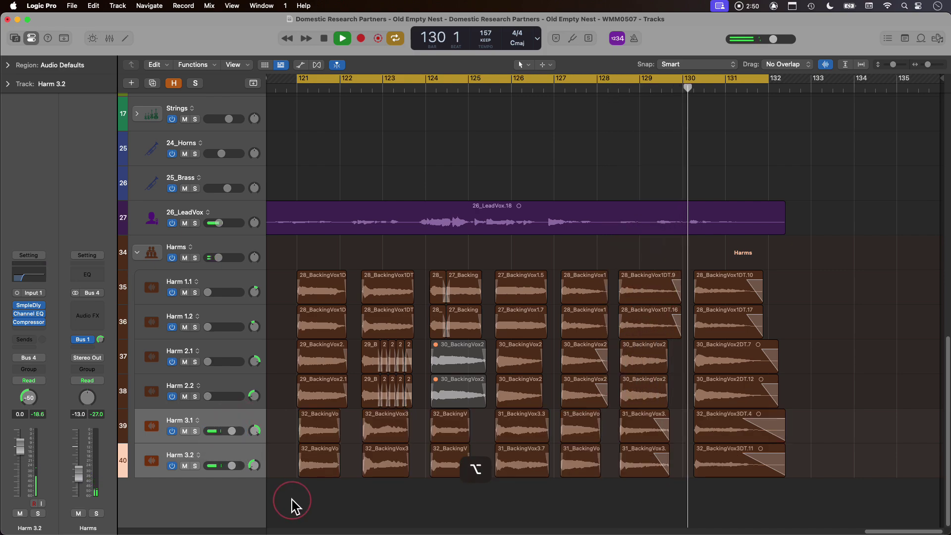
Select Harm 2.1 and Harm 2.2 and bring their volumes up together from silence, slightly below the Harm 3 tracks.
left_click(217, 399)
left_click(216, 364, "shift")
left_click_drag(216, 364, 267, 357)
Bring the volume of Harm 1.1 and Harm 1.2 up together to -5.0 dB and deselect their regions.
left_click(228, 320)
left_click(236, 282, "shift")
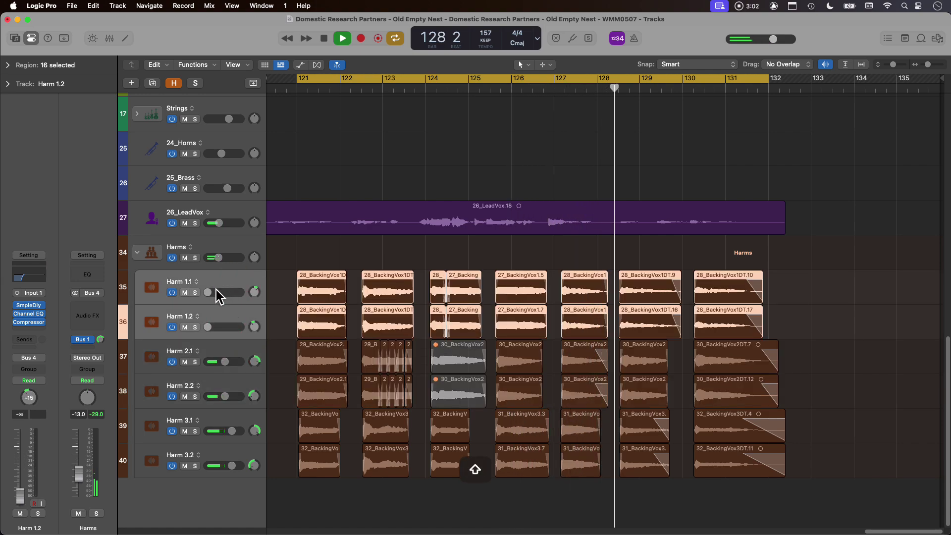
mouse_move(215, 289)
left_mouse_down()
mouse_move(250, 288)
mouse_move(225, 292)
left_mouse_up()
scroll(515, 343, "down", 2)
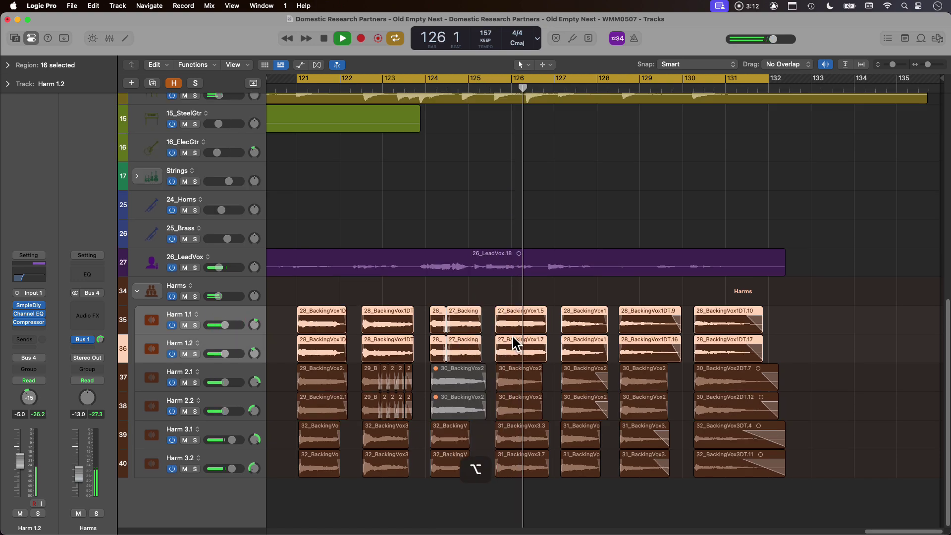
left_click(643, 492)
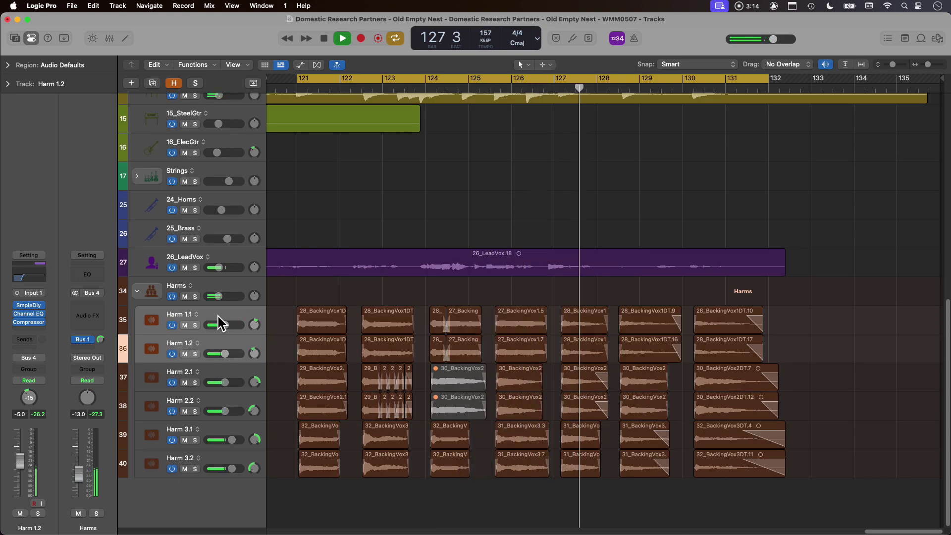
Collapse the Harms stack and pull its overall volume all the way down to -∞.
left_click(138, 292)
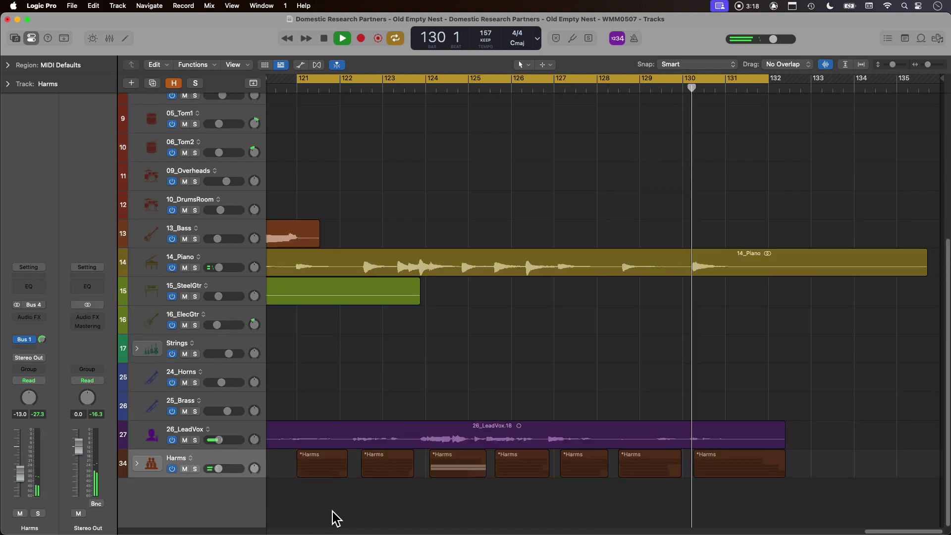
left_click(218, 469)
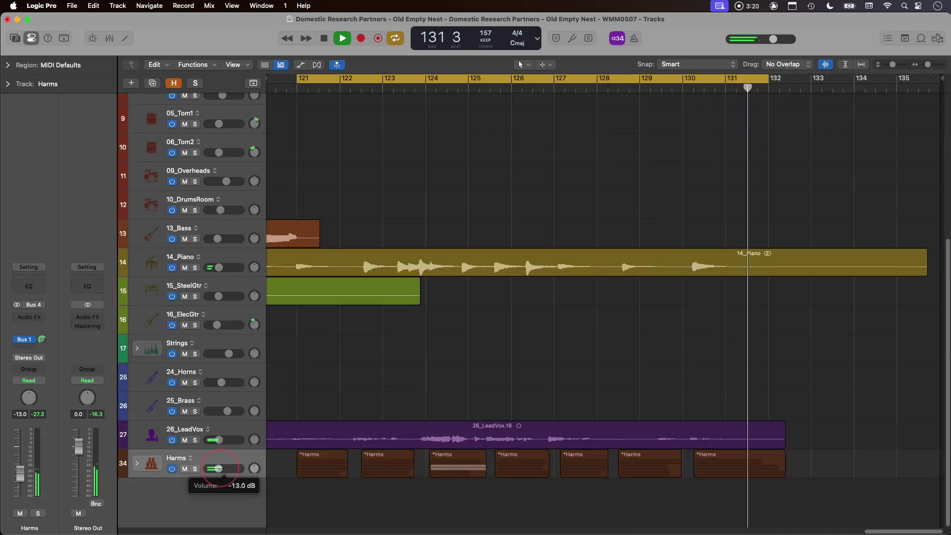
left_click_drag(218, 469, 205, 469)
scroll(401, 311, "up", 1)
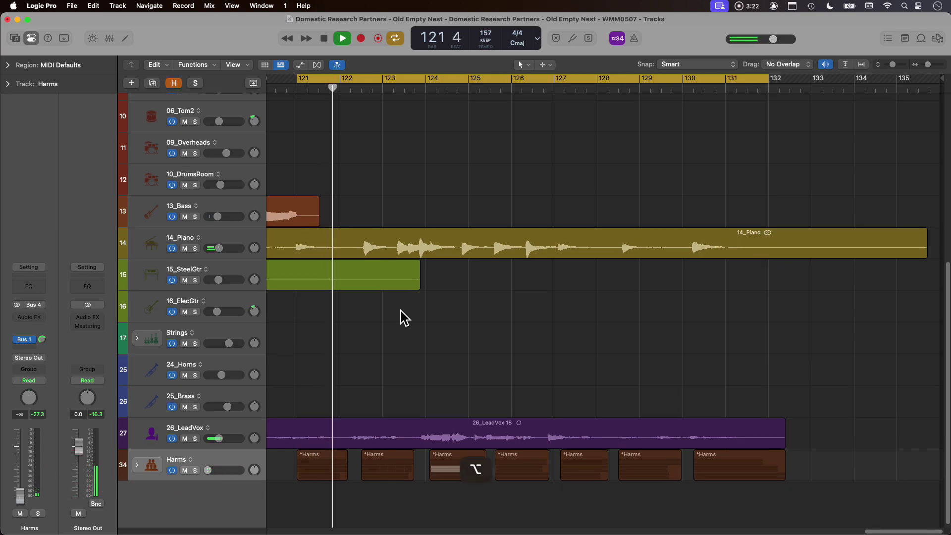
Stop playback and try bringing the Harms stack's volume up from silence.
key("space")
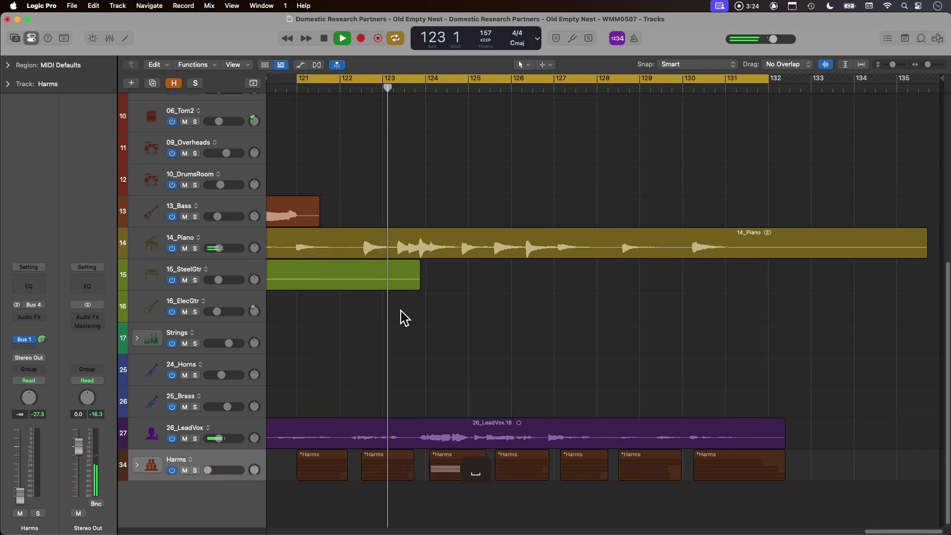
left_click(232, 466)
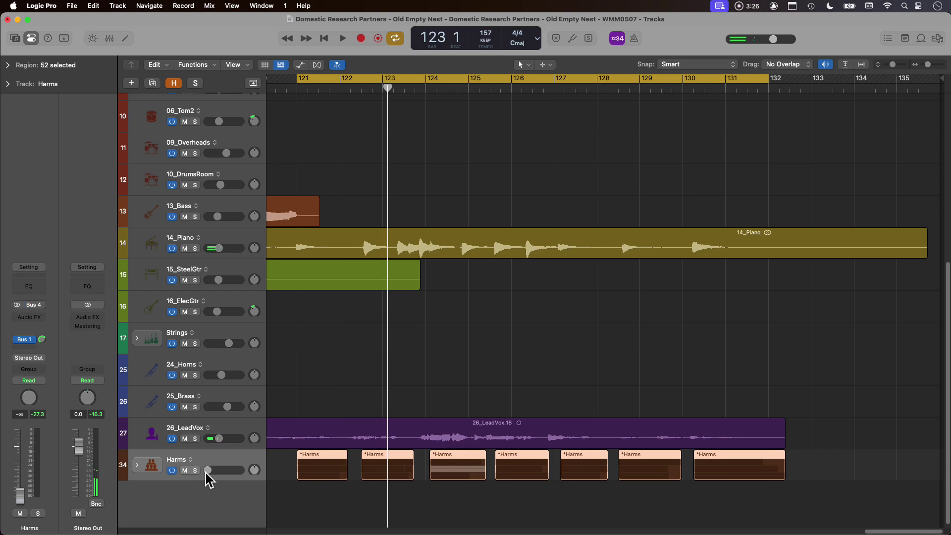
left_click_drag(208, 469, 217, 469)
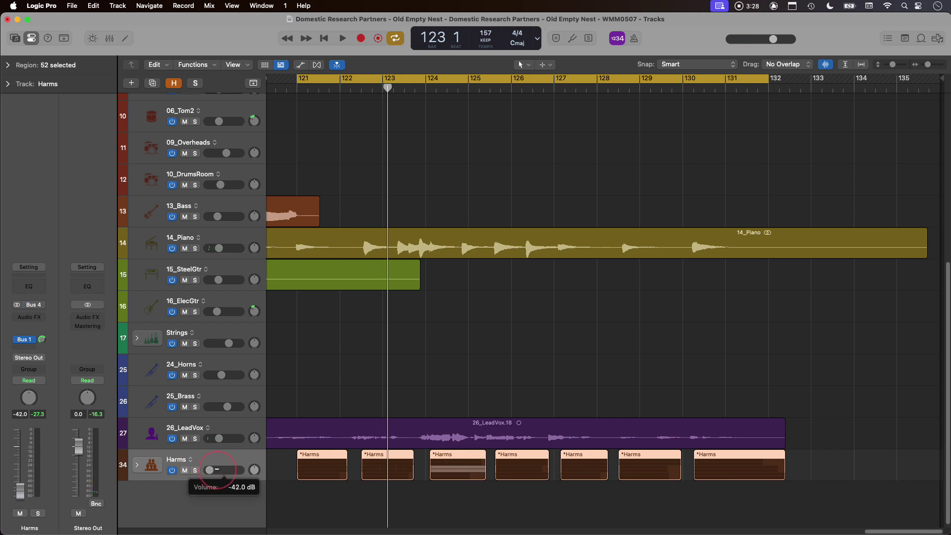
Resume playback, raise the Harms stack's volume from silence to -20.0 dB and deselect its regions.
key("space")
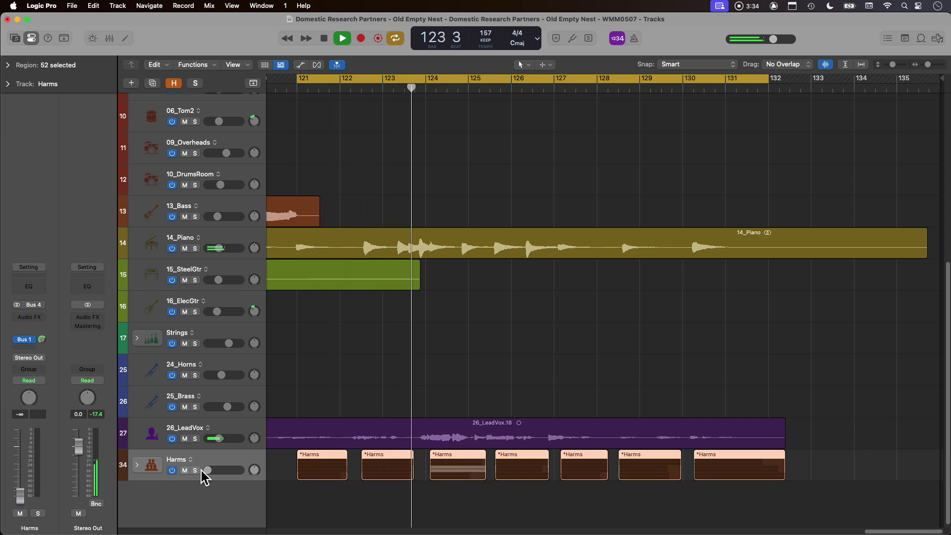
left_click_drag(208, 475, 232, 475)
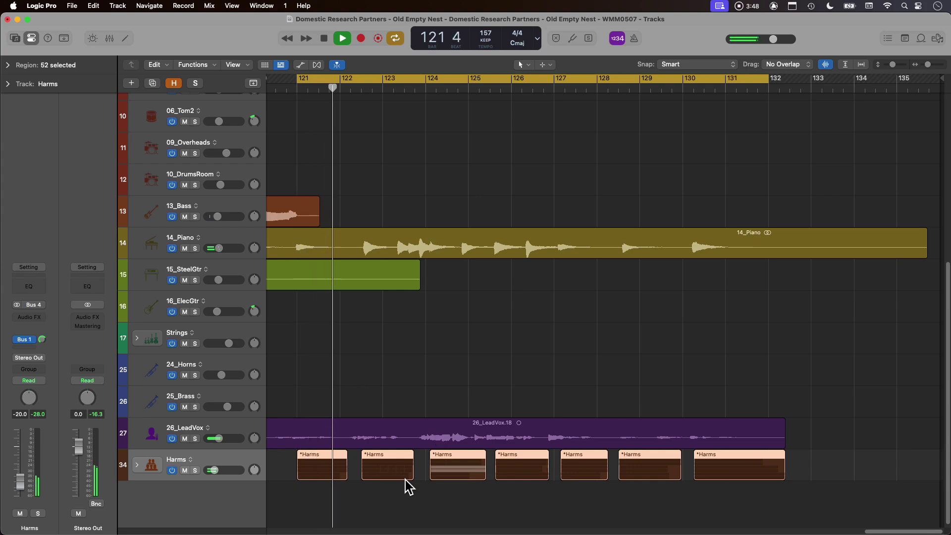
left_click(391, 492)
Set the Harms stack's volume to -18.0 dB and raise its Bus 1 reverb send slightly.
scroll(448, 359, "down", 1)
scroll(447, 360, "down", 6)
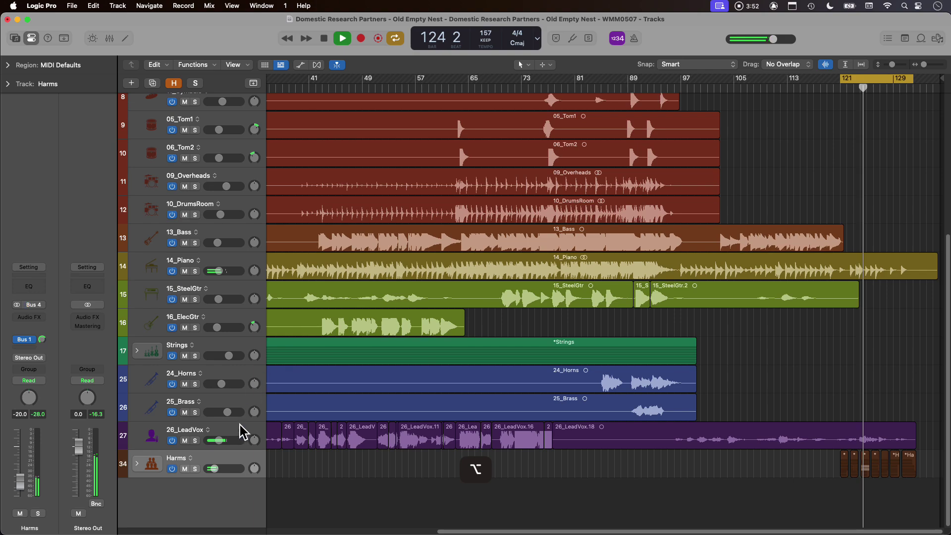
left_click(218, 469)
left_click_drag(218, 469, 218, 469)
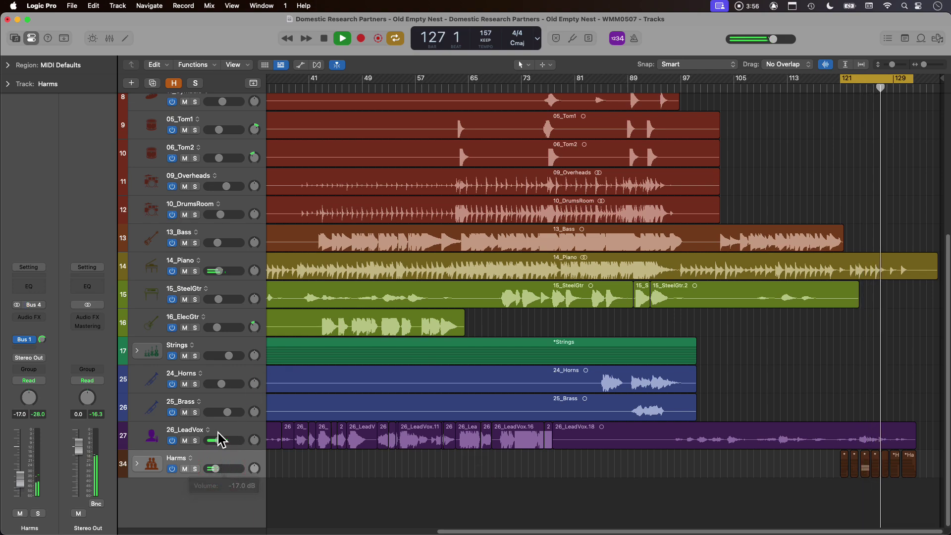
left_click_drag(42, 340, 43, 322)
left_click_drag(215, 468, 213, 469)
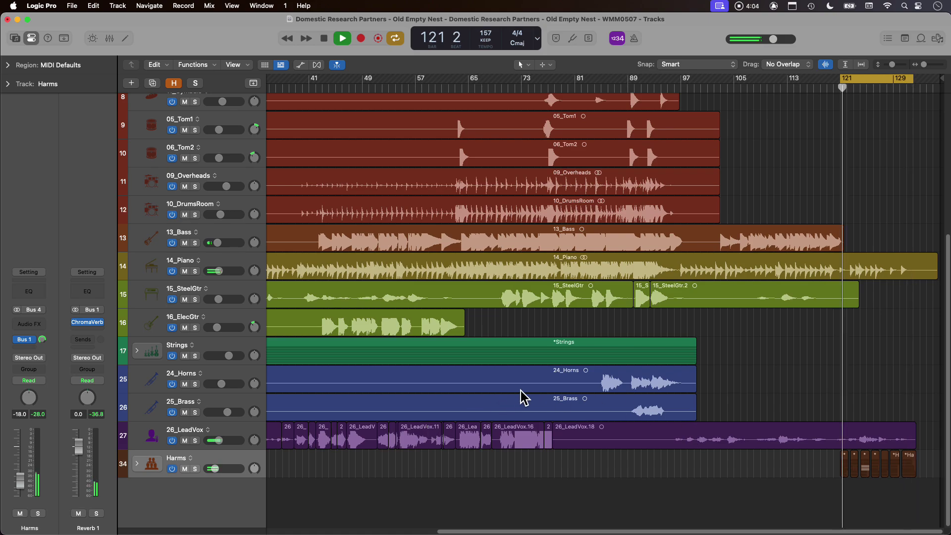
Stop playback and expand the Harms stack to show its individual harmony tracks through bar 132.
scroll(521, 392, "up", 5, "alt")
scroll(520, 388, "up", 10, "alt")
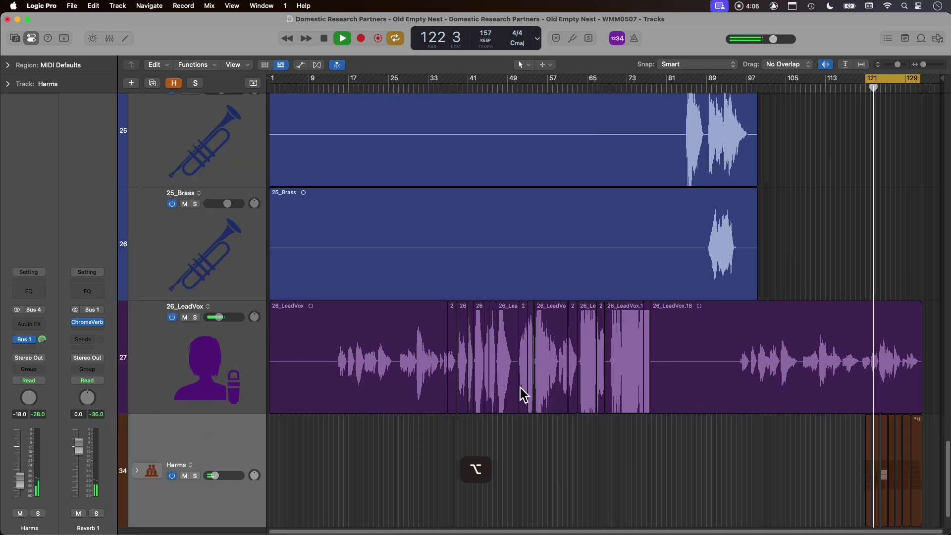
key("space")
scroll(547, 347, "down", 5)
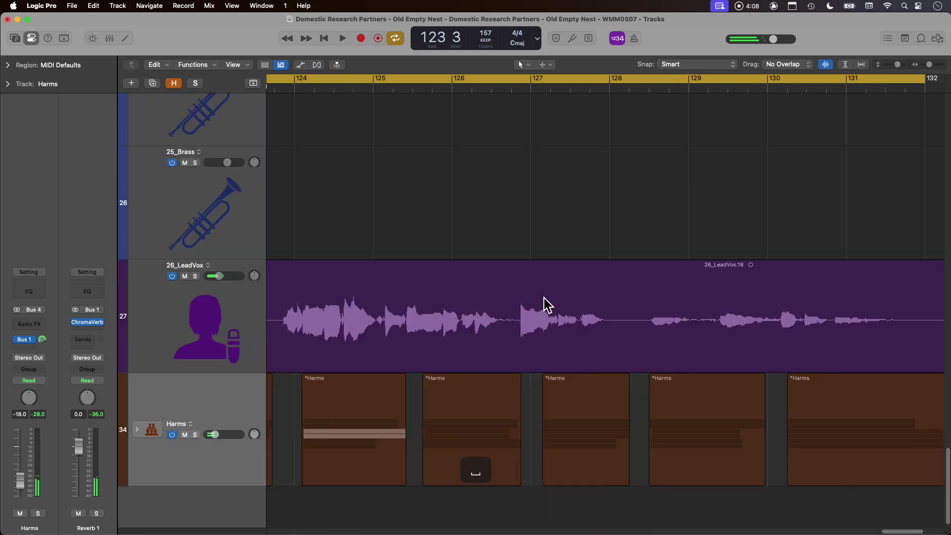
left_click(137, 422)
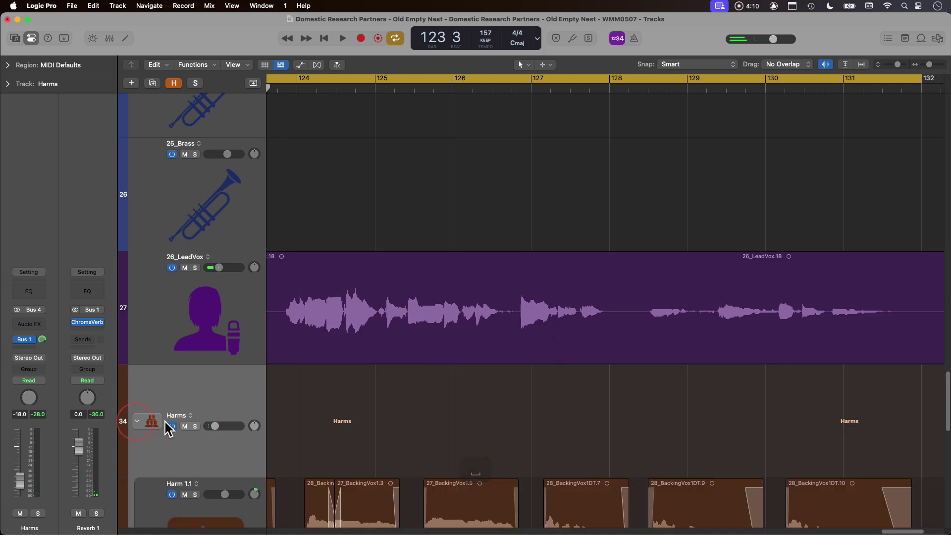
scroll(550, 382, "down", 10)
scroll(548, 348, "down", 3, "alt")
scroll(547, 347, "down", 3, "alt")
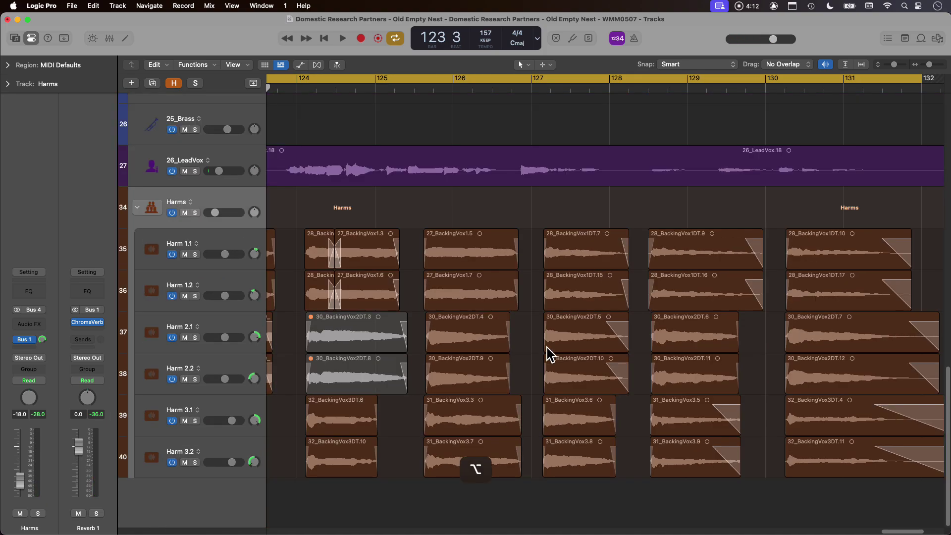
scroll(547, 346, "right", 5)
Select the last two groups of harmony regions across all six Harm tracks and lower their gain with the Gain tool.
left_click(620, 485)
left_click_drag(499, 224, 804, 503)
key("g")
left_click_drag(560, 233, 567, 270)
key("t")
key("t")
Turn off cycle mode and play back the last two harmony phrases, stopping after bar 132.
key("c")
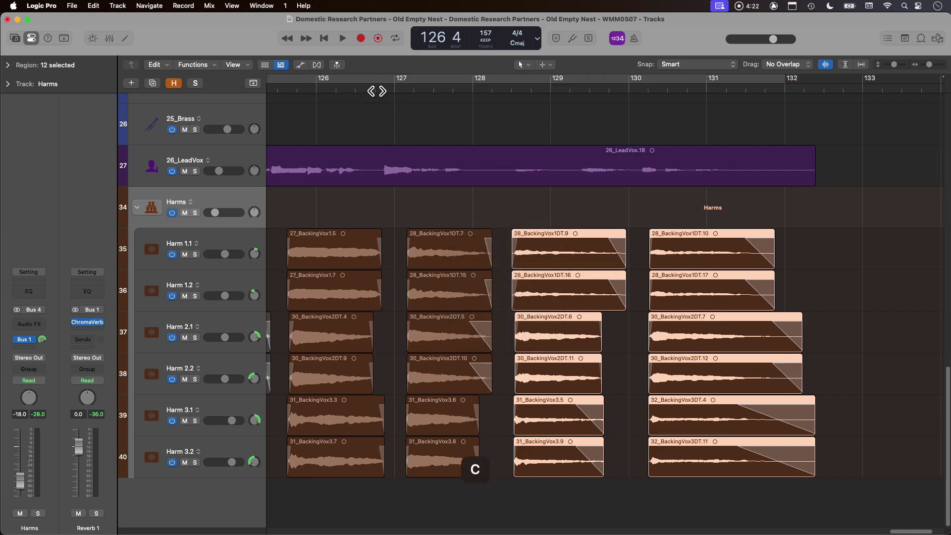
key("space")
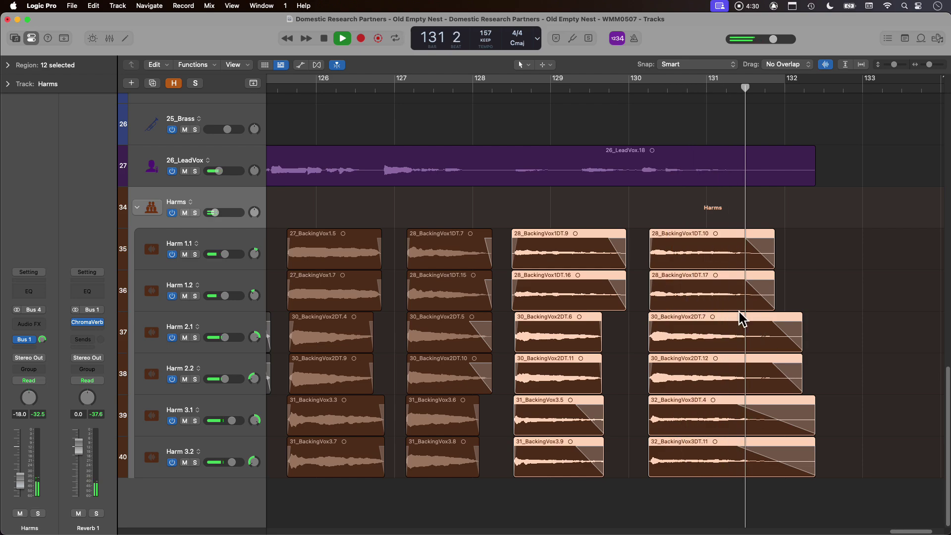
key("space")
Select the six harmony regions of the second-to-last phrase and set their gain to about -6 dB with the Gain tool.
left_click(625, 487)
left_click_drag(501, 215, 591, 478)
key("t")
key("g")
left_click_drag(562, 245, 562, 251)
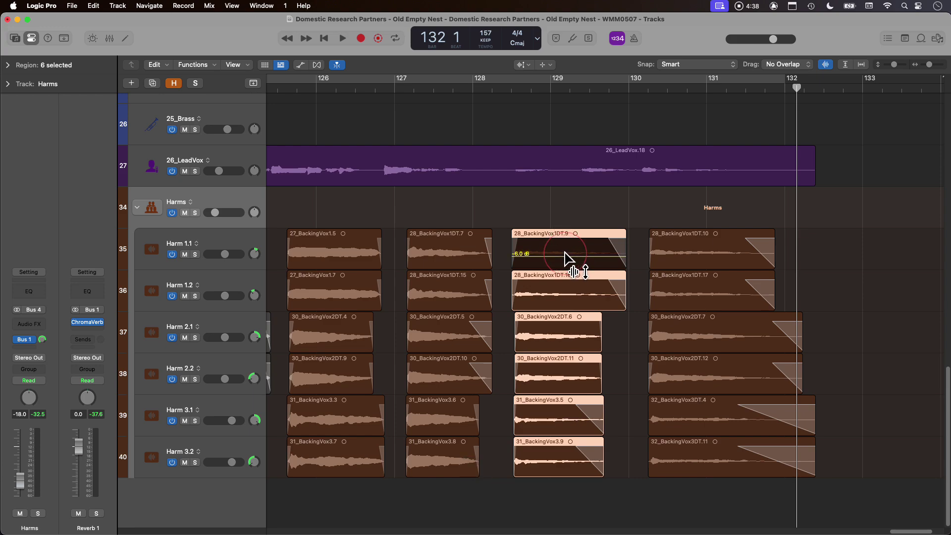
left_click_drag(564, 252, 564, 254)
key("t")
key("t")
Play back from just before bar 127 to check the harmony levels through the ending, and stop.
left_click(382, 92)
key("space")
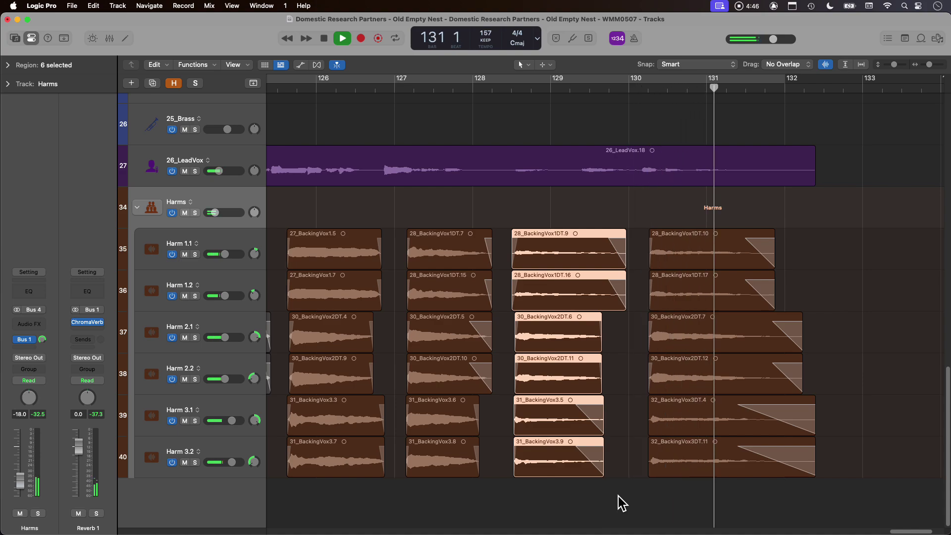
key("space")
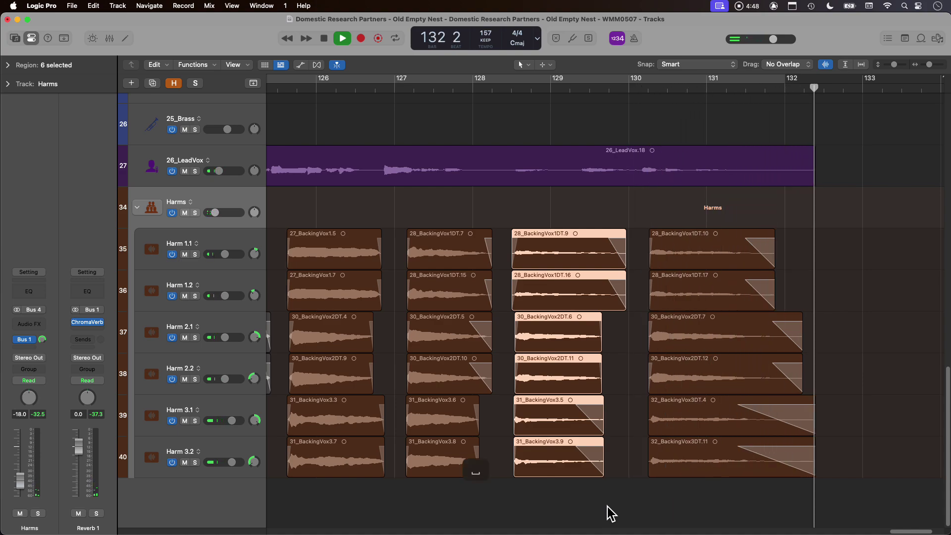
Start playback from about bar 117 to hear the harmonies enter within the full mix.
scroll(610, 498, "down", 3)
scroll(592, 394, "left", 5)
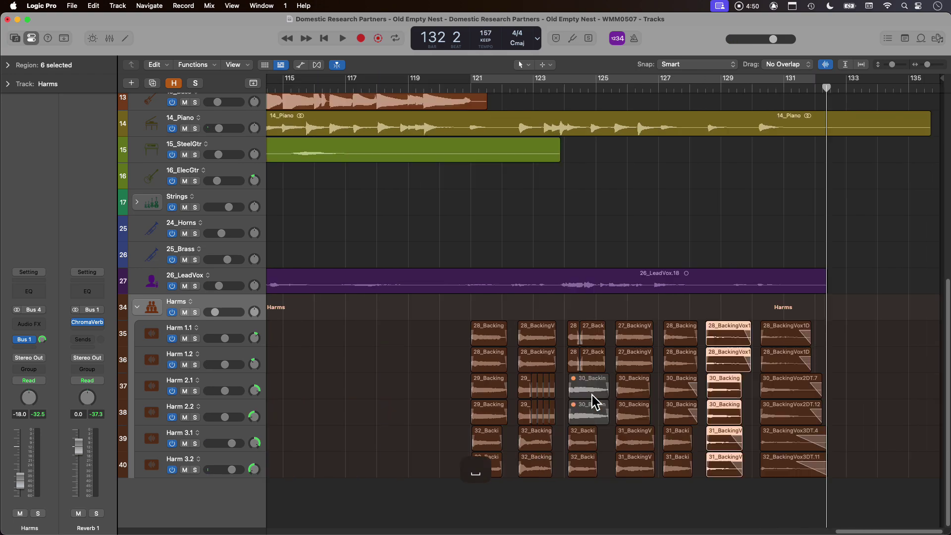
scroll(592, 394, "left", 5)
key("space")
left_click(693, 88)
key("space")
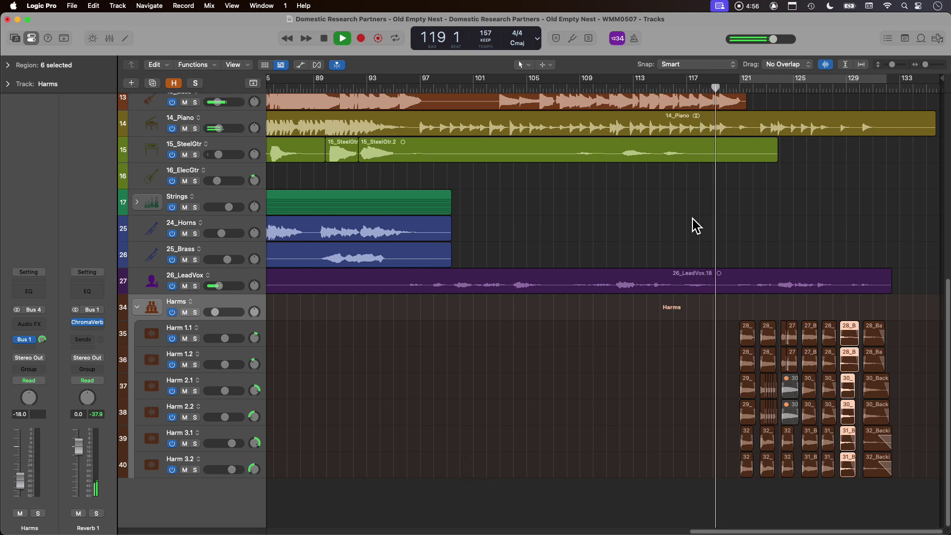
Deselect the regions and fit the whole arrangement in view while the mix plays.
scroll(301, 158, "down", 4)
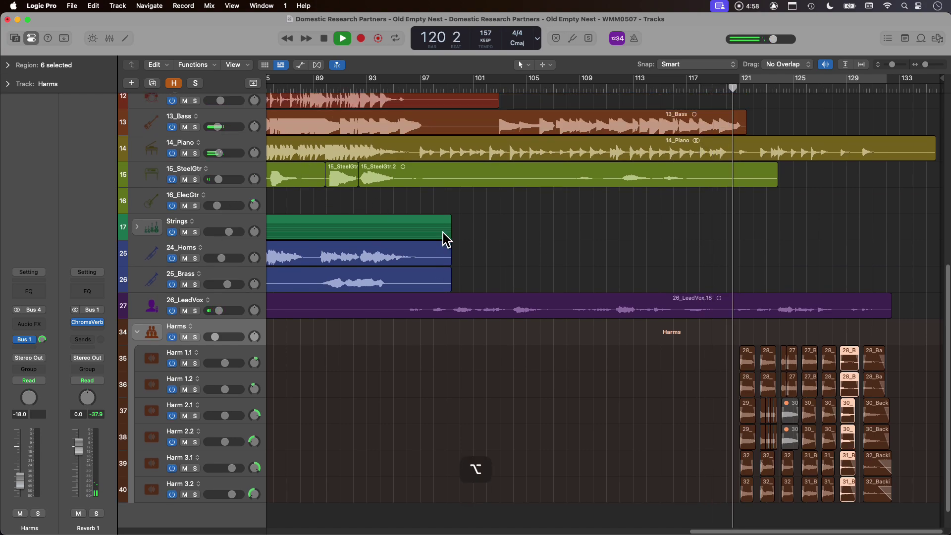
scroll(384, 192, "down", 6)
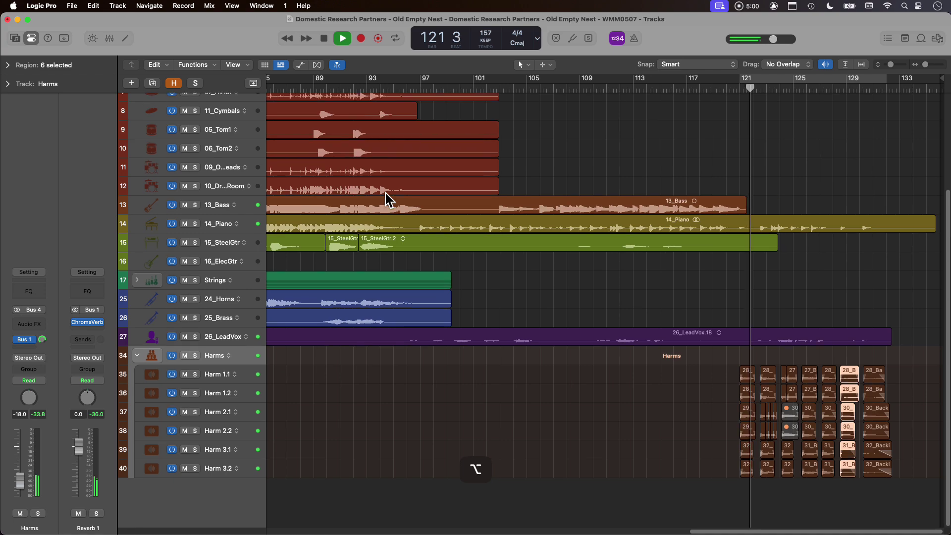
scroll(385, 193, "down", 2)
left_click(681, 468)
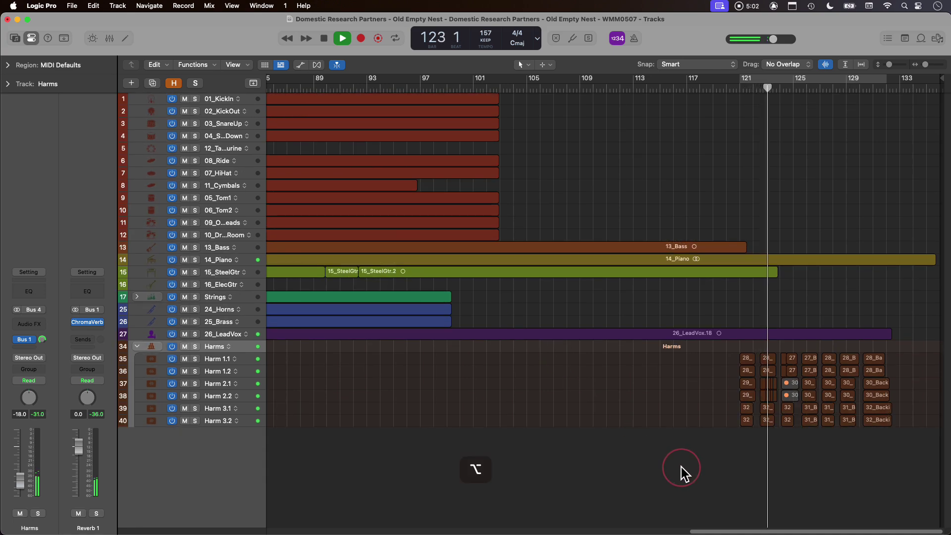
scroll(616, 365, "down", 2)
scroll(545, 301, "down", 5)
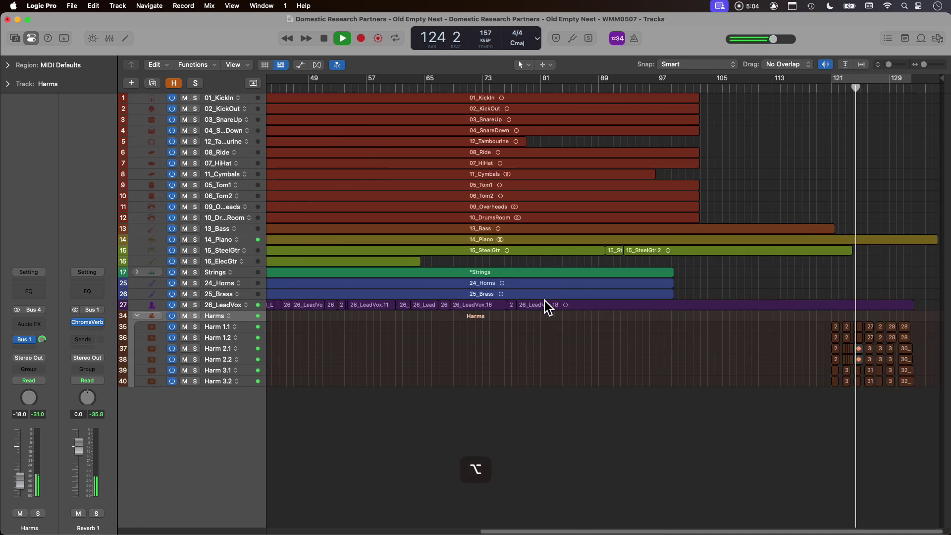
scroll(544, 302, "up", 2)
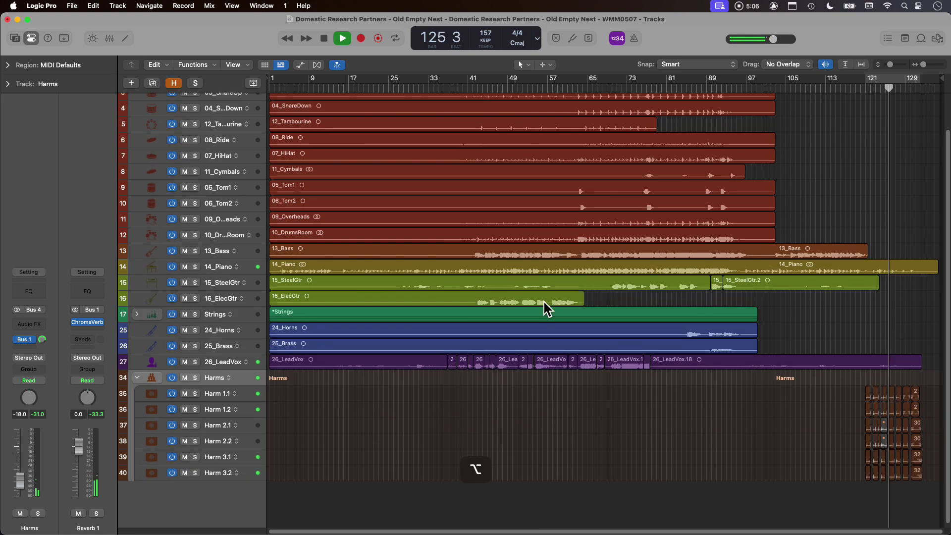
Collapse the Harms stack and enlarge the tracks while the ending plays.
scroll(570, 309, "up", 2)
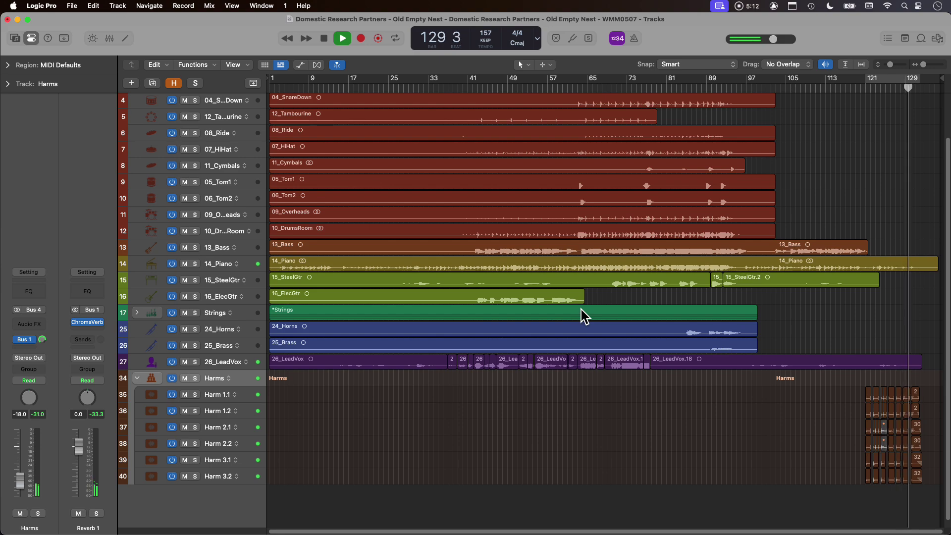
left_click(137, 378)
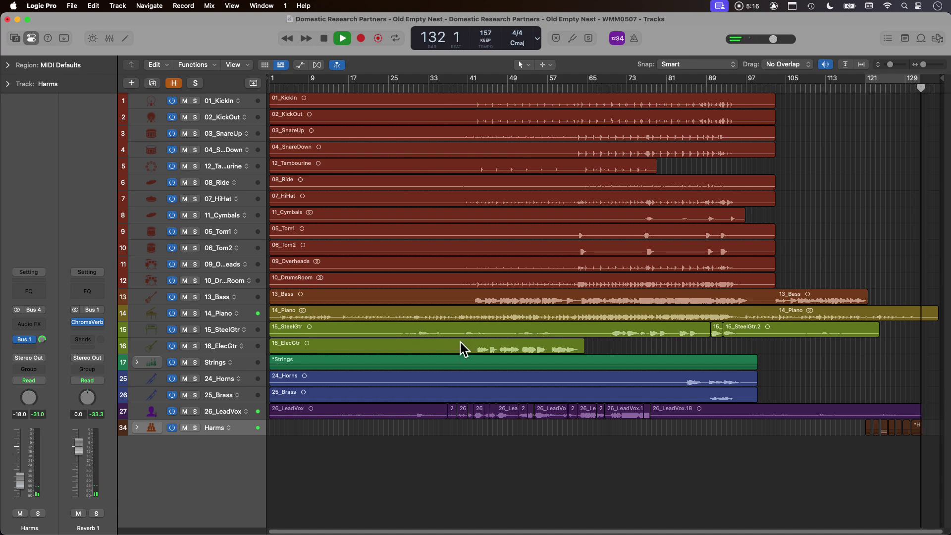
scroll(798, 299, "up", 3, "alt")
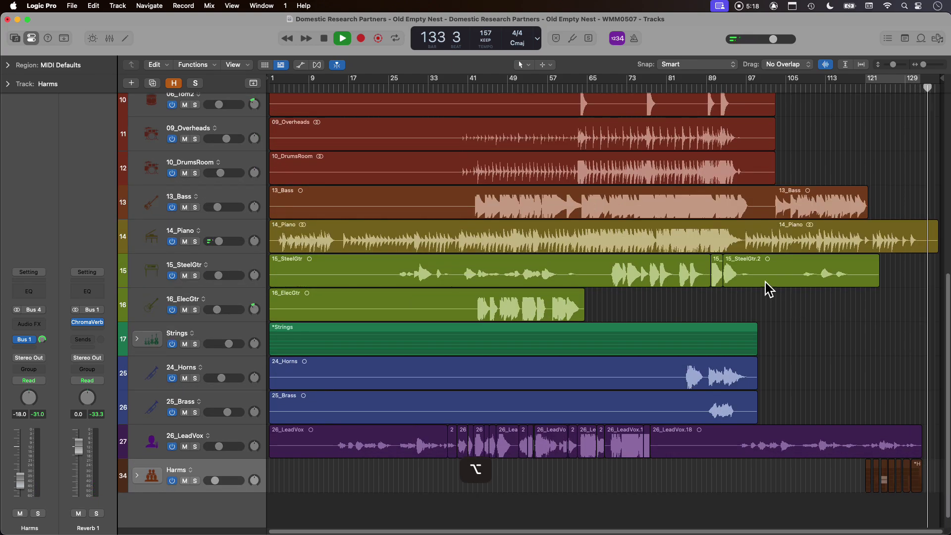
left_click_drag(899, 212, 940, 297)
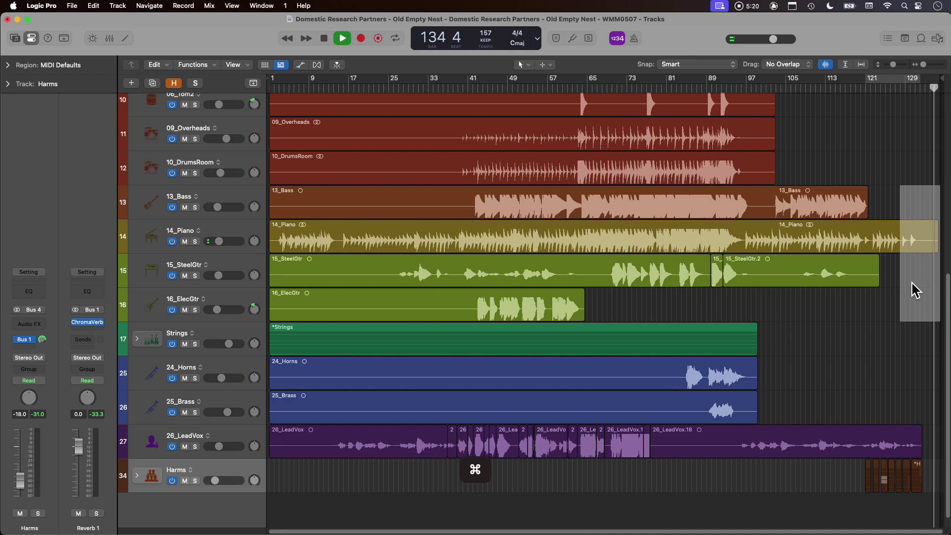
left_click(901, 260)
key("space")
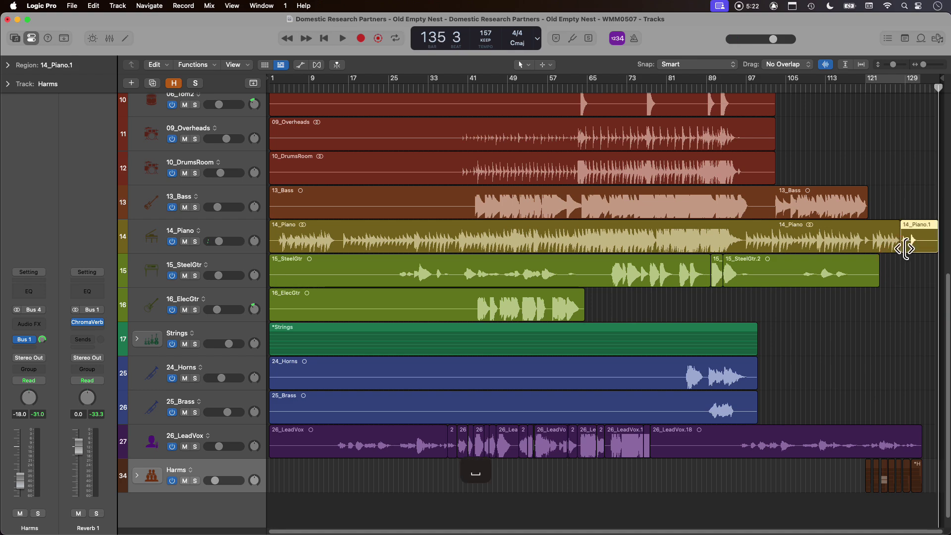
key("cmd+z")
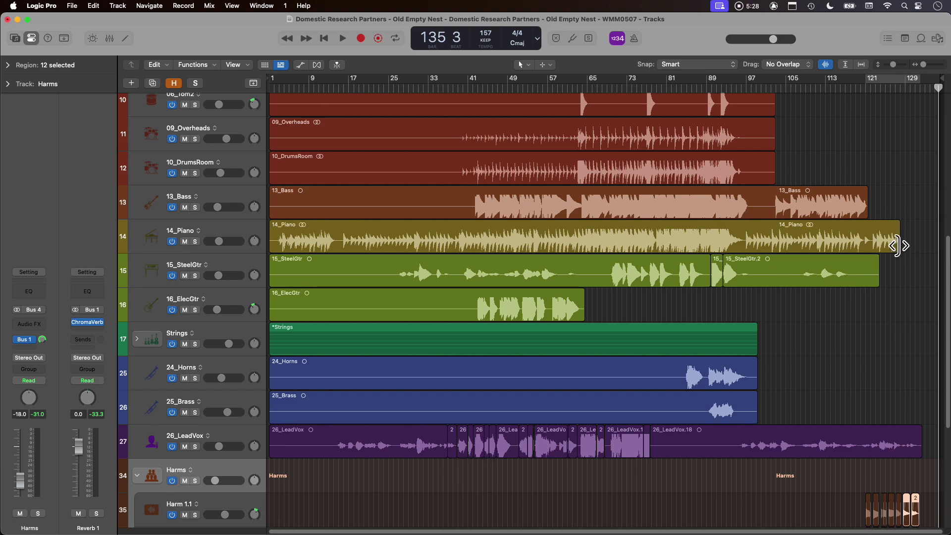
left_click_drag(897, 246, 937, 248)
Play the mix from about bar 125 and examine the piano's tail at the end of the song.
left_click(883, 88)
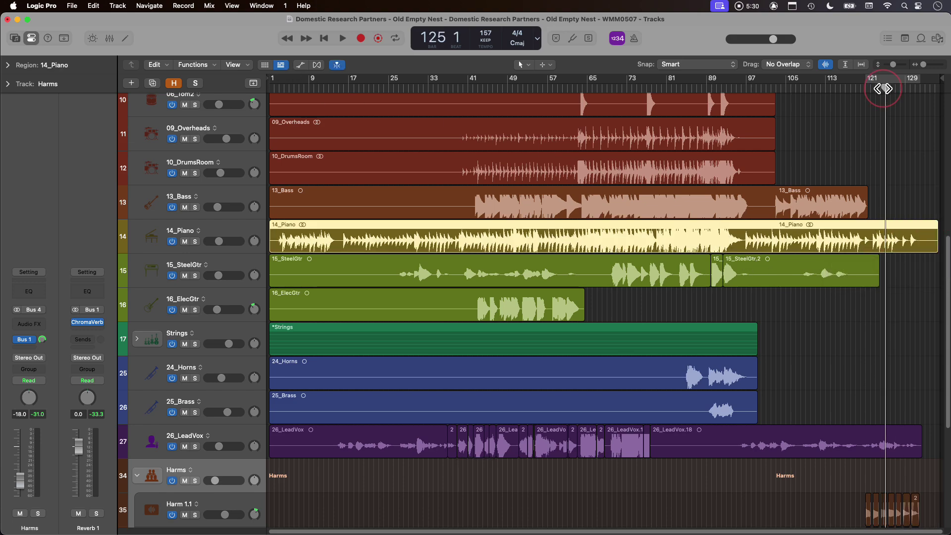
key("space")
left_click(94, 6)
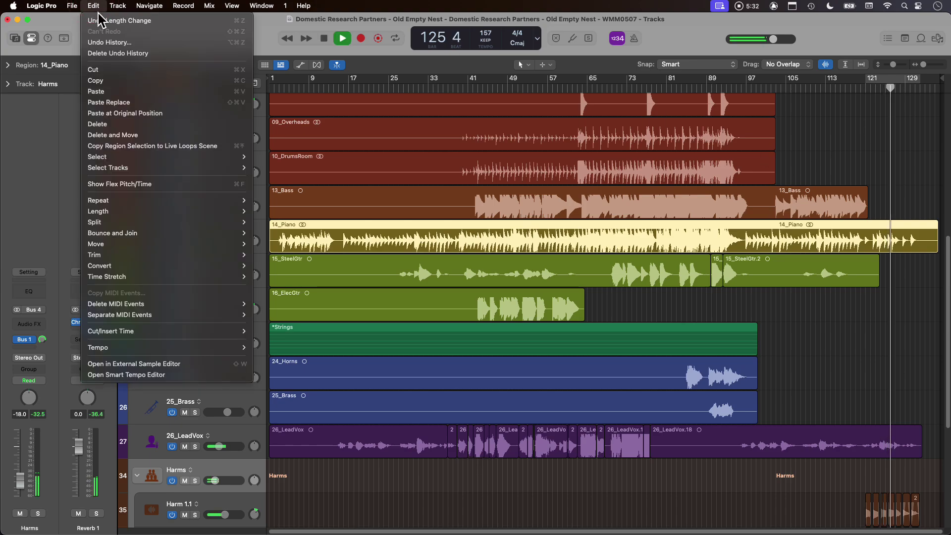
left_click(510, 159)
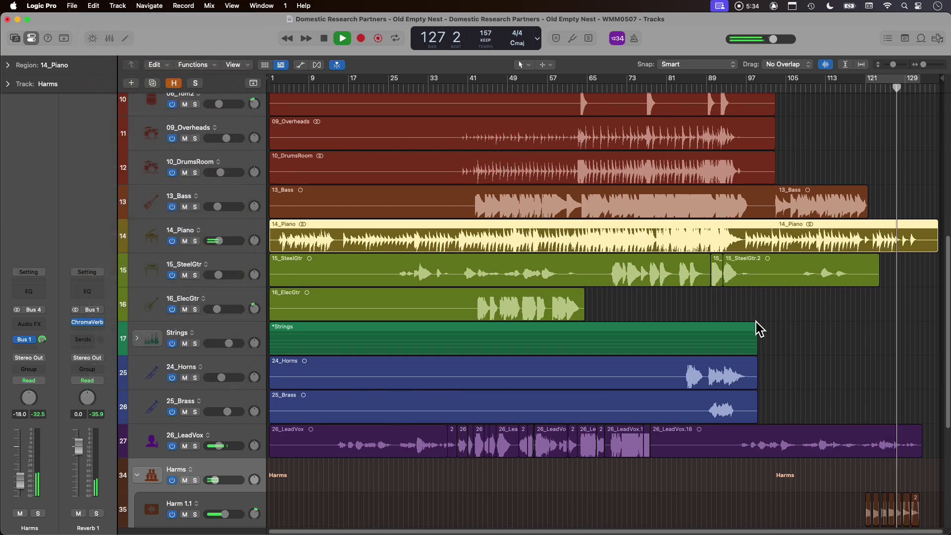
scroll(820, 218, "up", 5)
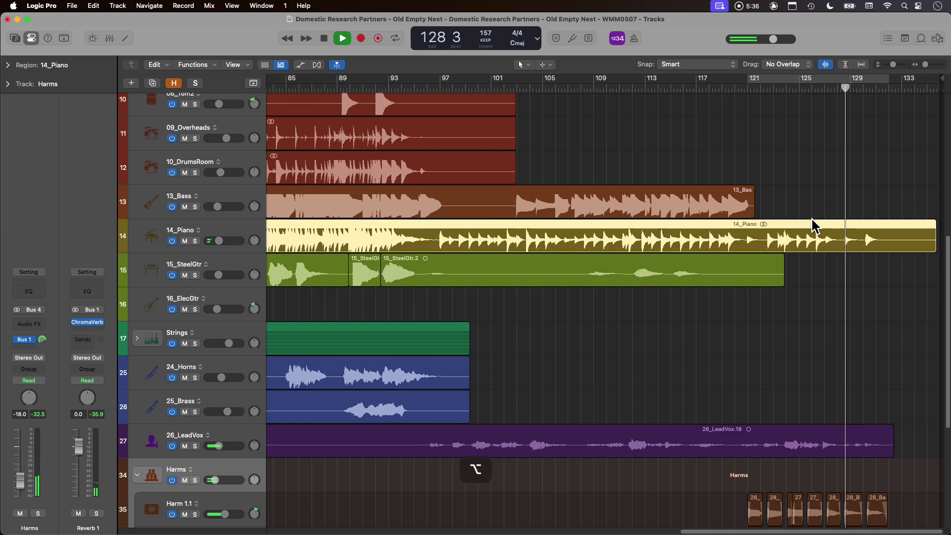
scroll(778, 237, "down", 2)
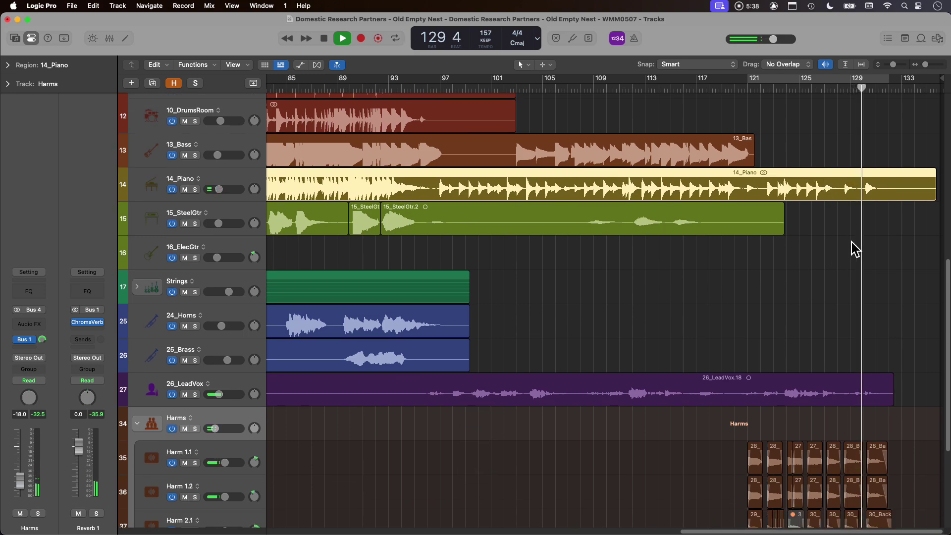
Trim the end of the 14_Piano region to about bar 133 with a curved fade-out, and replay the ending from about bar 128.
left_click_drag(931, 194, 902, 198)
key("space")
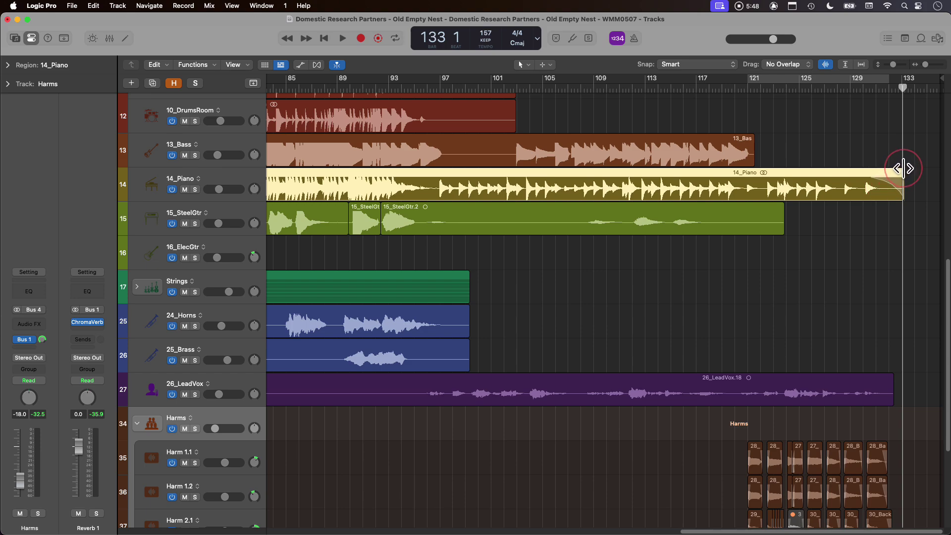
left_click(840, 89)
key("space")
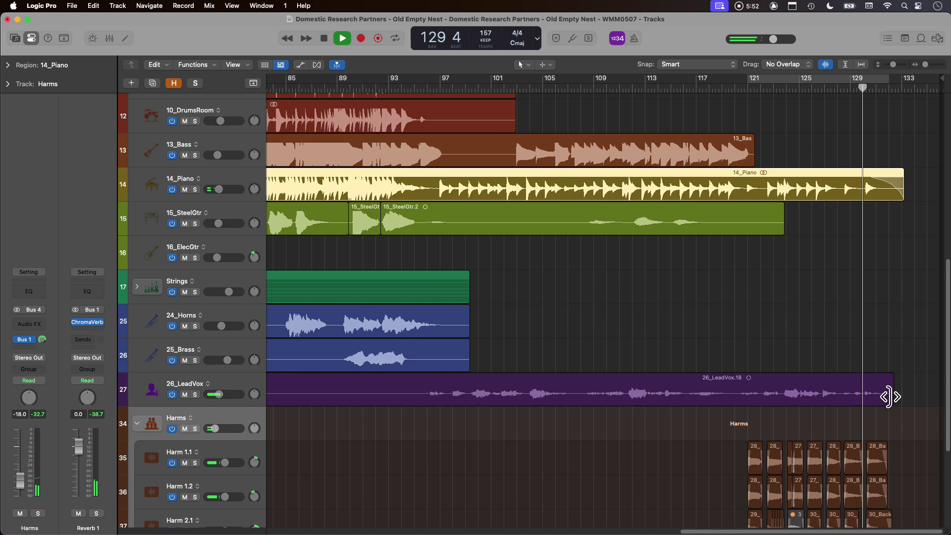
Trim the last 26_LeadVox region to end just after bar 132, with a fade-out starting at about bar 131 beat 3.
key("alt")
scroll(883, 365, "up", 1)
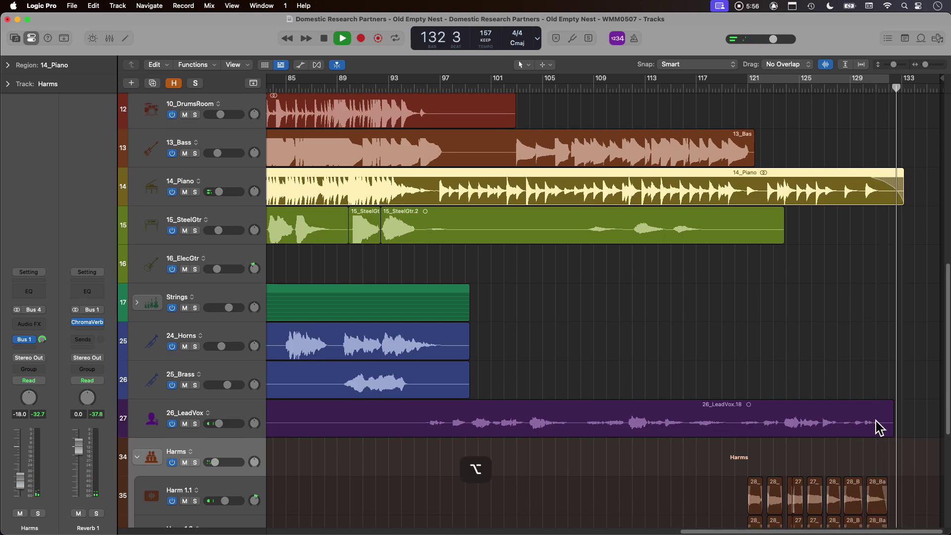
key("ctrl")
left_click_drag(873, 415, 910, 445)
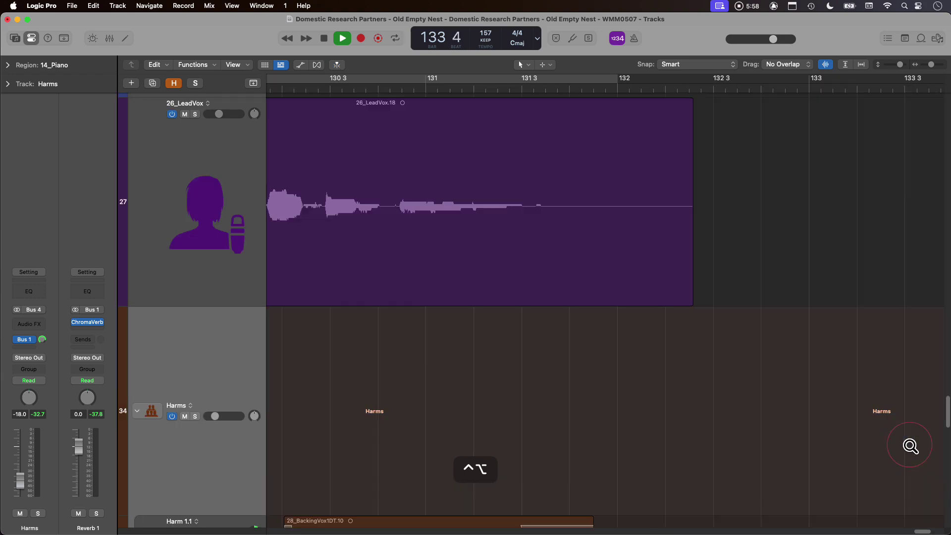
key("space")
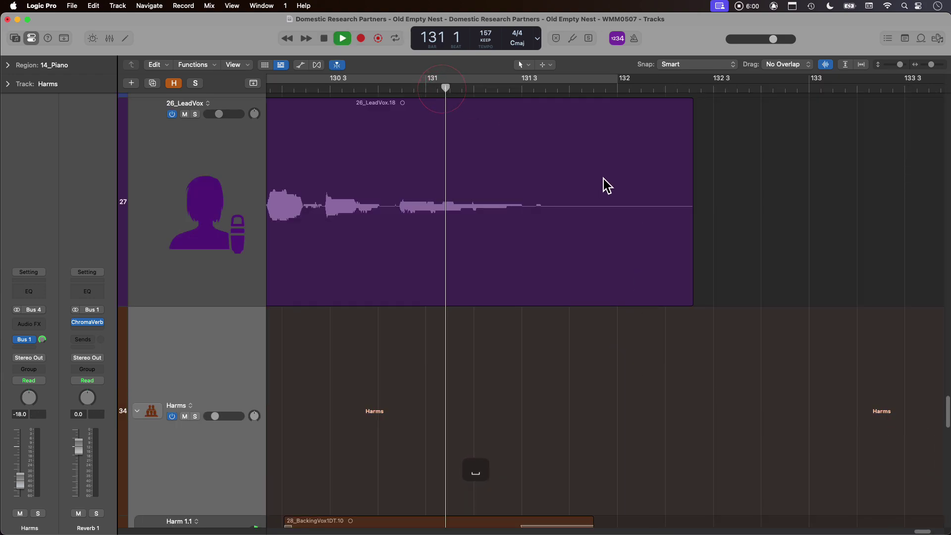
key("space")
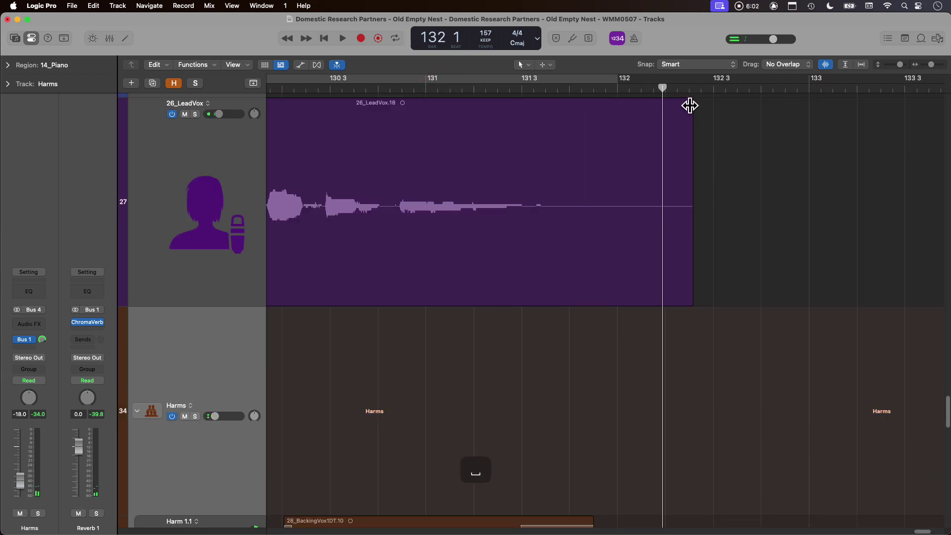
left_click_drag(691, 247, 648, 249)
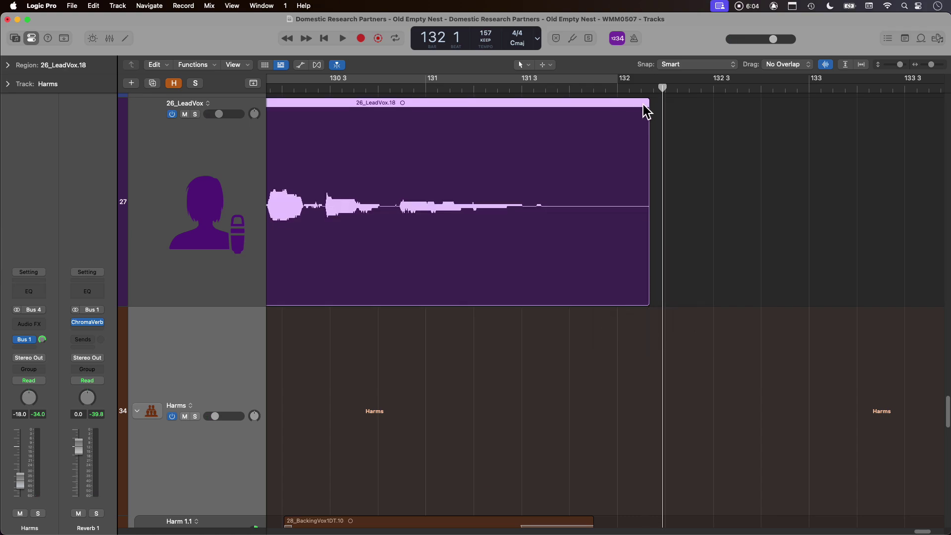
left_click_drag(646, 98, 535, 114)
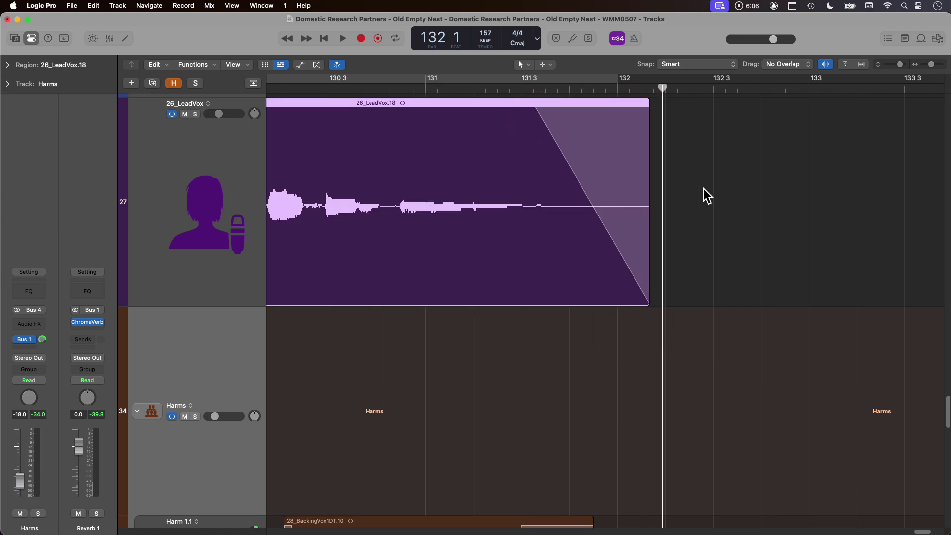
Fit the whole arrangement in view, deselect the lead vocal region and collapse the Harms stack.
scroll(703, 188, "down", 10)
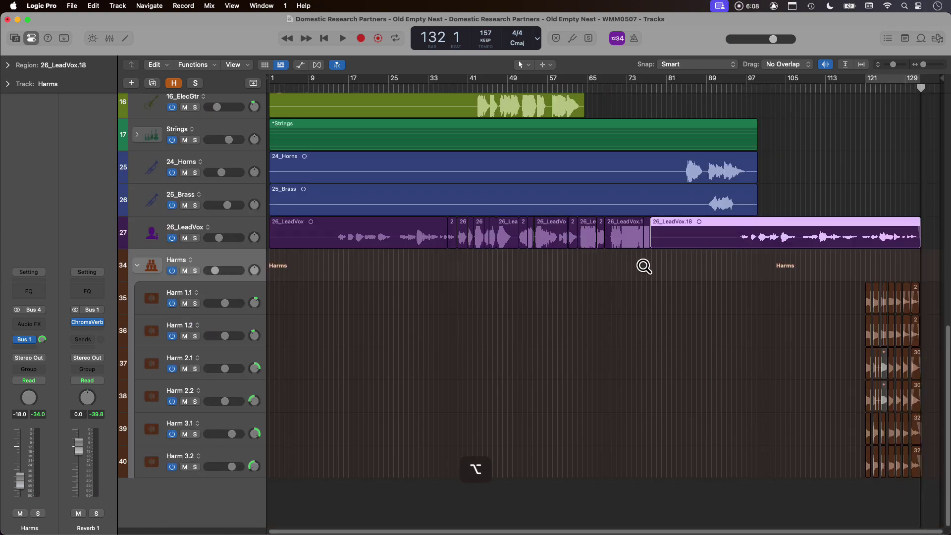
scroll(643, 267, "down", 5)
scroll(398, 239, "up", 3)
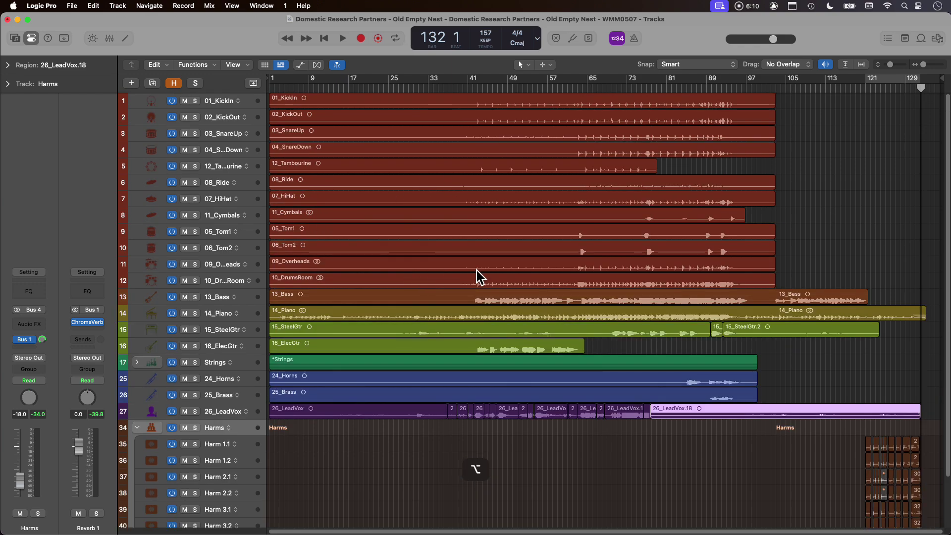
left_click(593, 463)
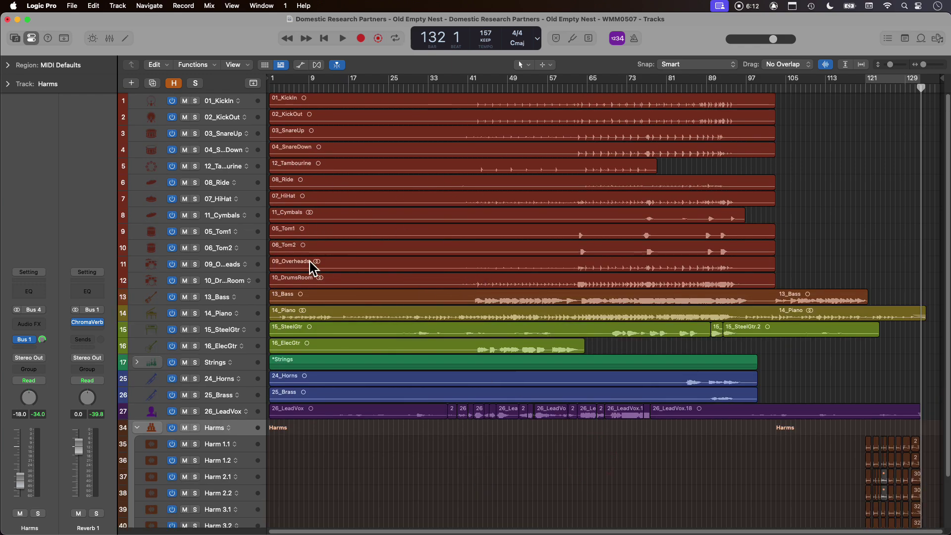
left_click(137, 428)
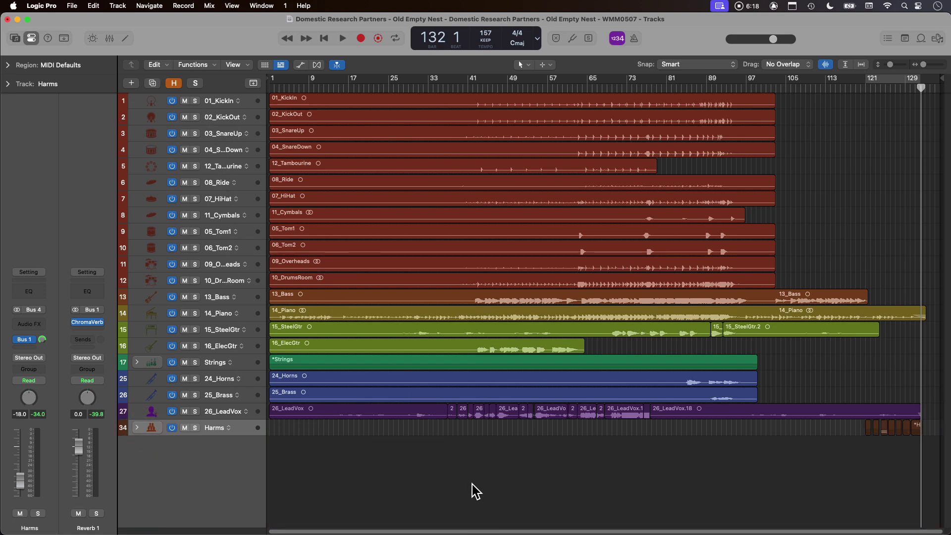
key("space")
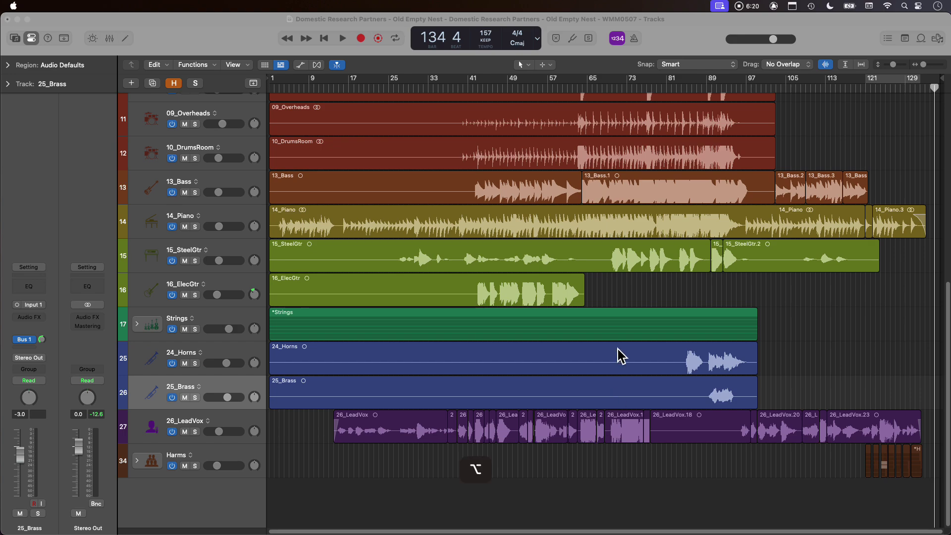
Look through the tracks of the arrangement and inspect the first 13_Bass region's gain with the Gain tool.
scroll(621, 356, "down", 3)
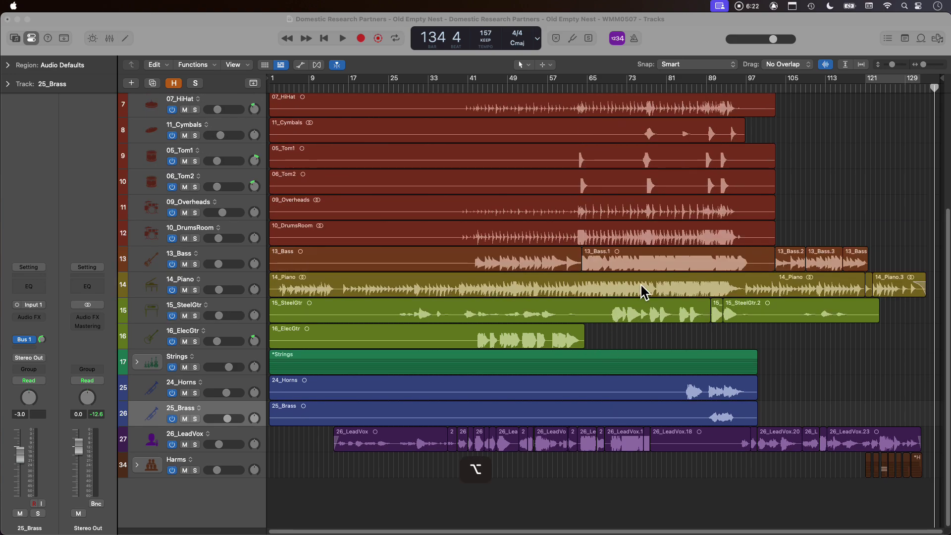
scroll(604, 337, "left", 1)
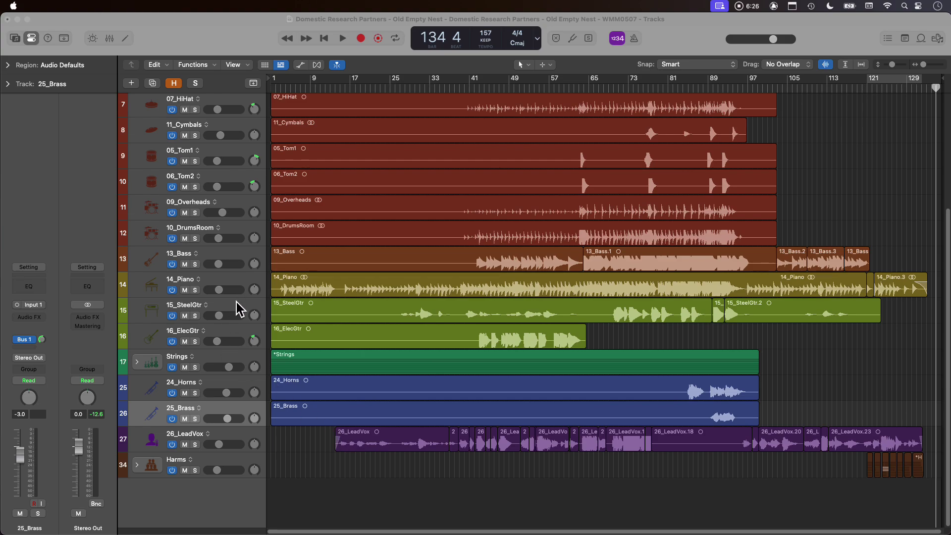
scroll(246, 233, "up", 6)
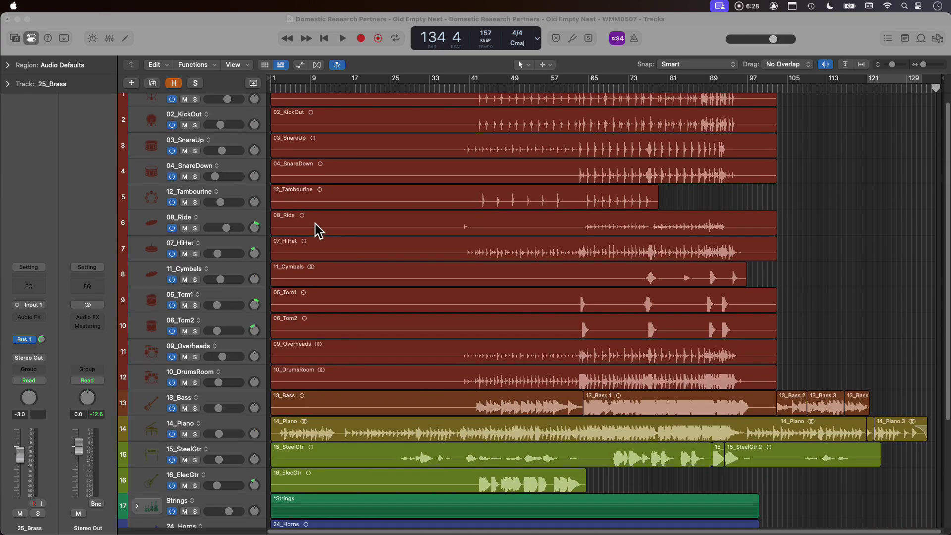
scroll(342, 257, "down", 3)
scroll(349, 268, "down", 3)
key("g")
left_click(347, 473)
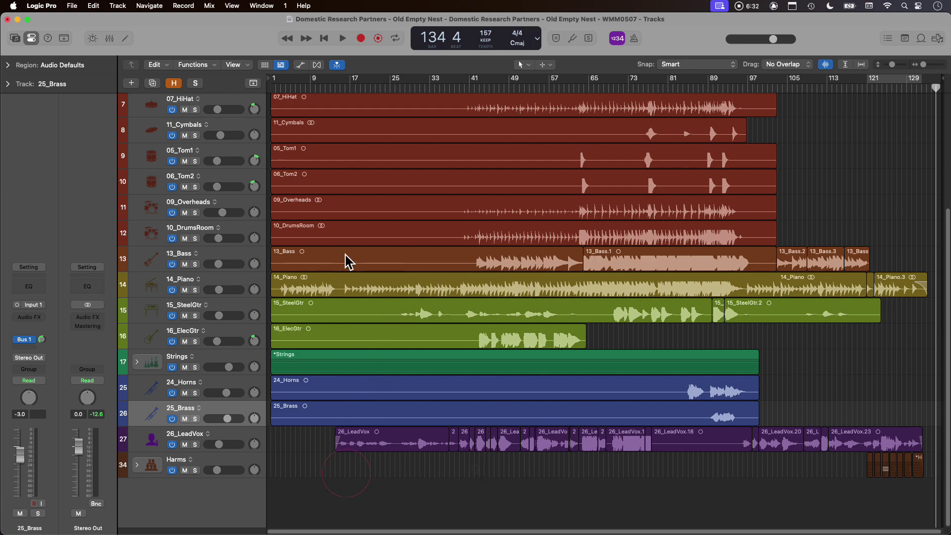
key("g")
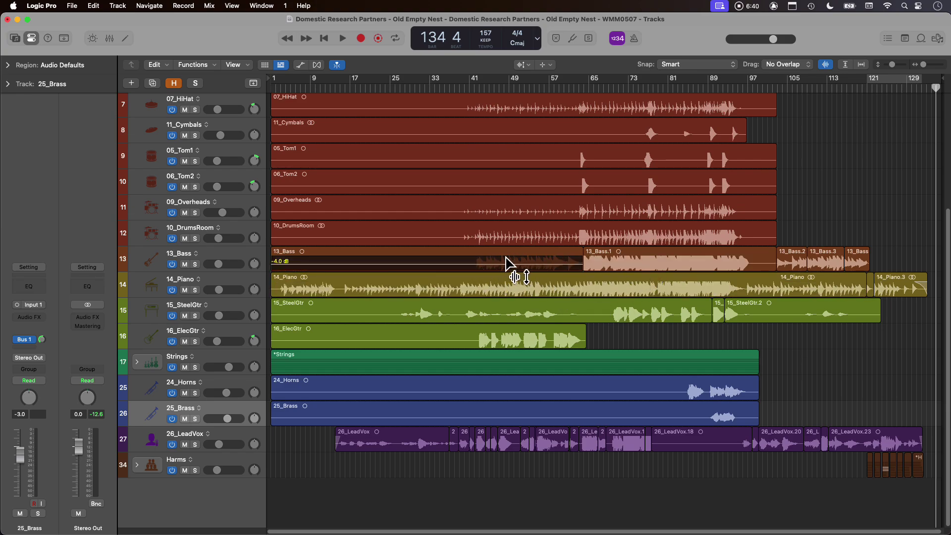
key("t")
key("t")
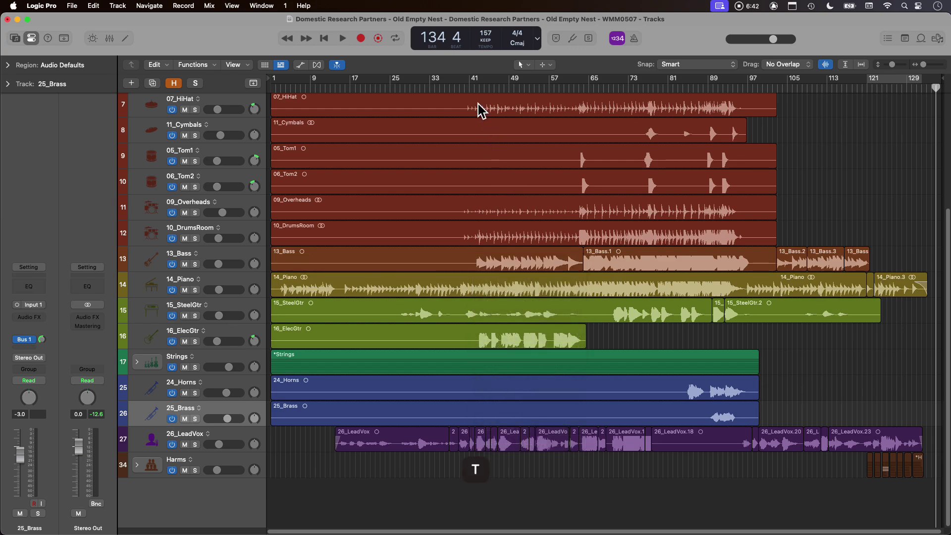
Play the mix from about bar 41 to hear the first bass region, jump to about bar 61 and stop.
left_click(470, 90)
key("space")
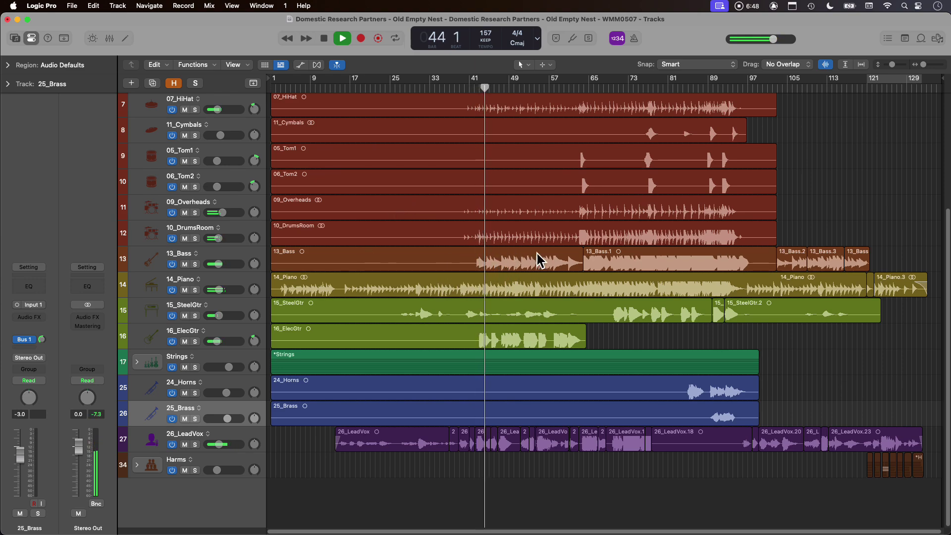
left_click(572, 85)
key("space")
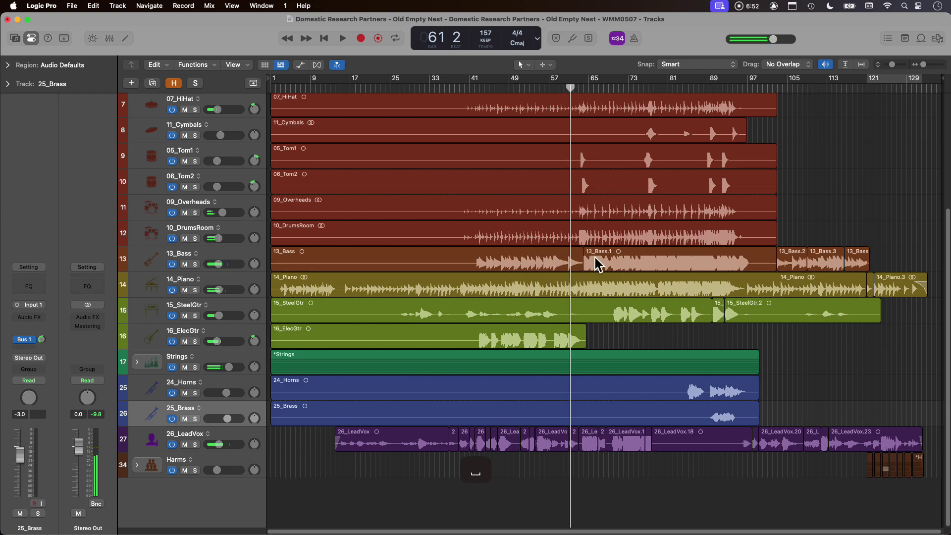
Select the 13_Bass.1 region, play the mix from about bar 59 across its start, and stop.
left_click(629, 258)
left_click_drag(569, 90, 563, 90)
key("space")
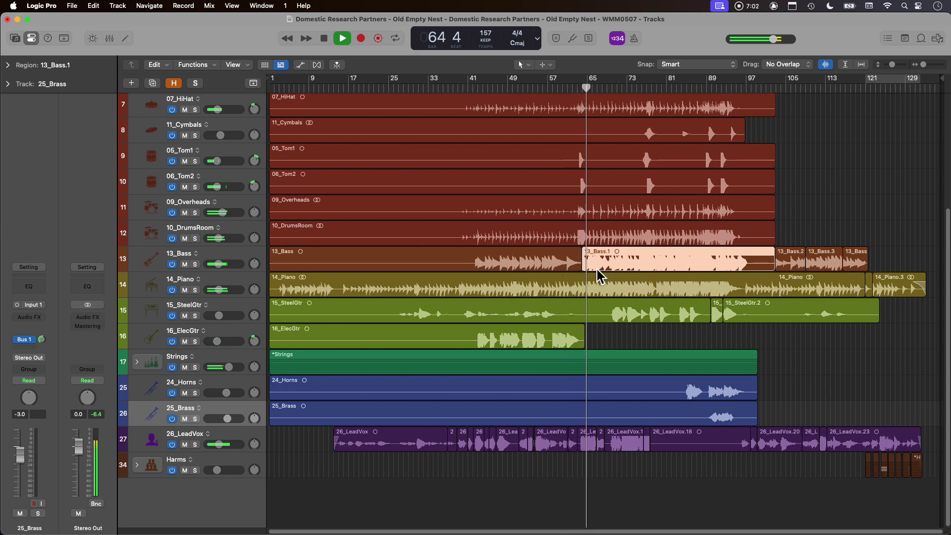
key("space")
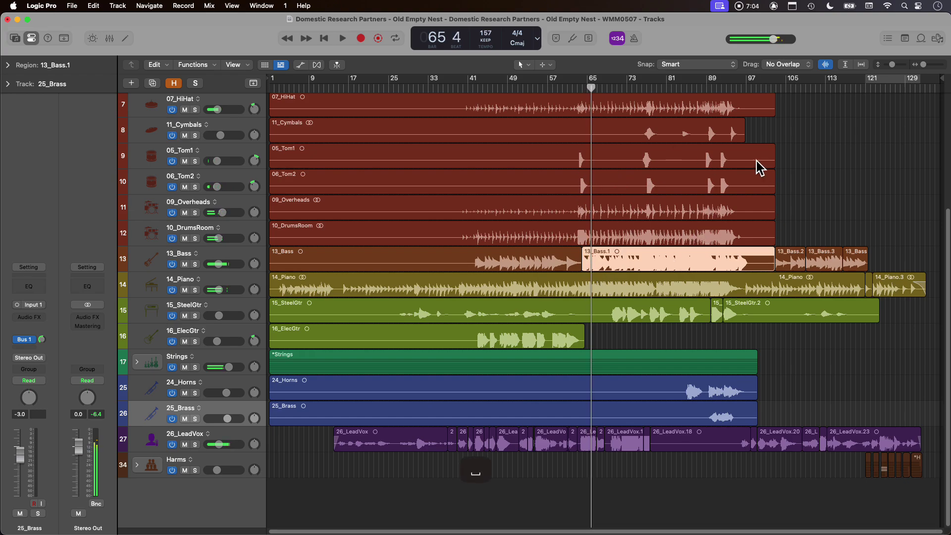
Play the mix from about bar 98 into the 13_Bass.2 region, check the bass regions with the Gain tool, stop and deselect 13_Bass.1.
left_click(756, 88)
key("space")
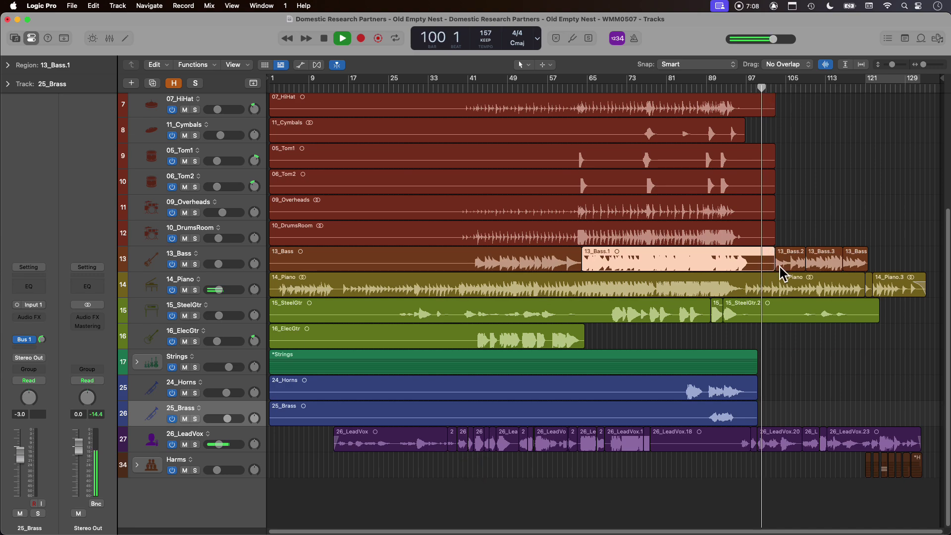
key("g")
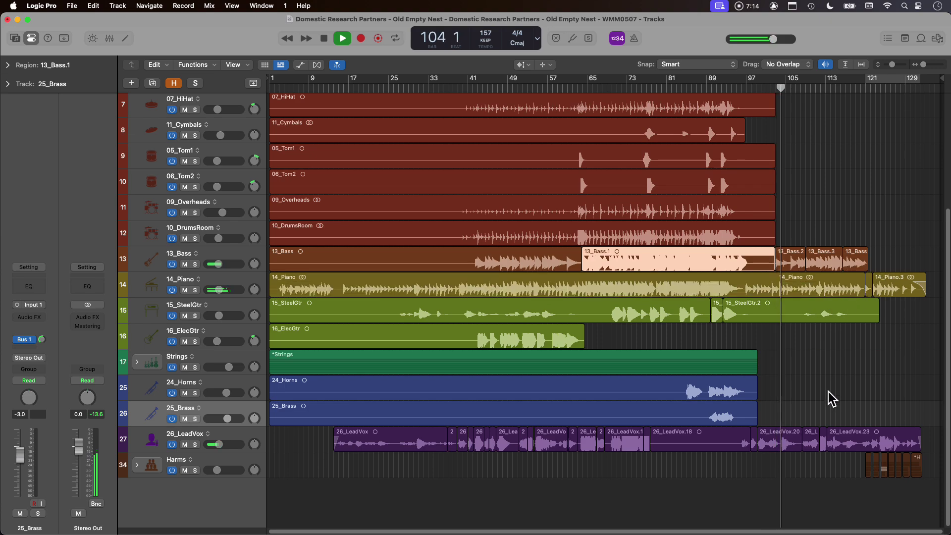
key("space")
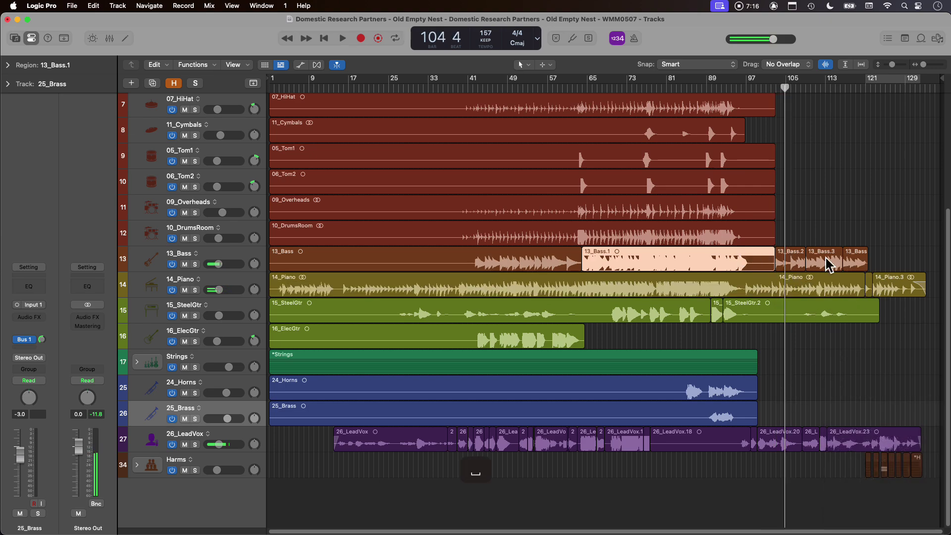
left_click(834, 350)
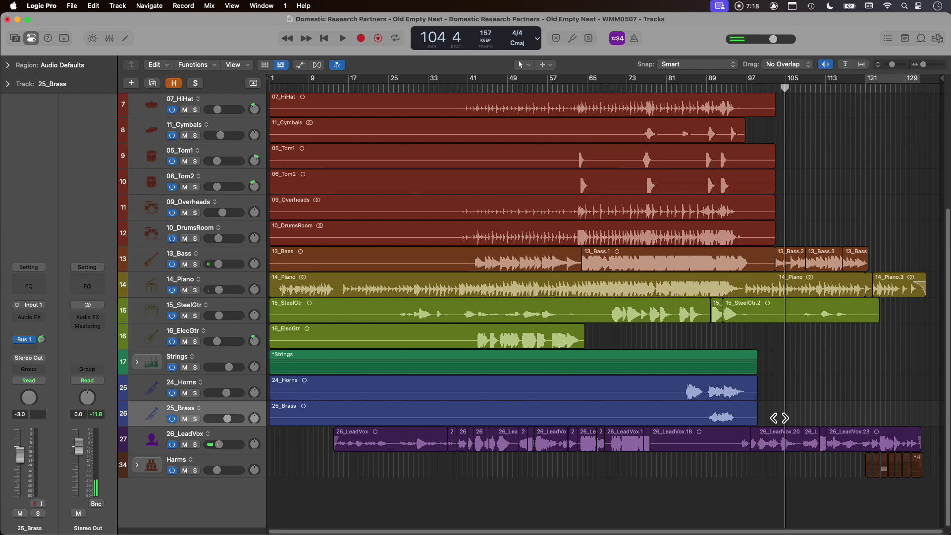
Inspect the 26_LeadVox.18 region's gain with the Gain tool and return to the Pointer tool.
scroll(780, 419, "up", 5)
scroll(661, 400, "down", 6)
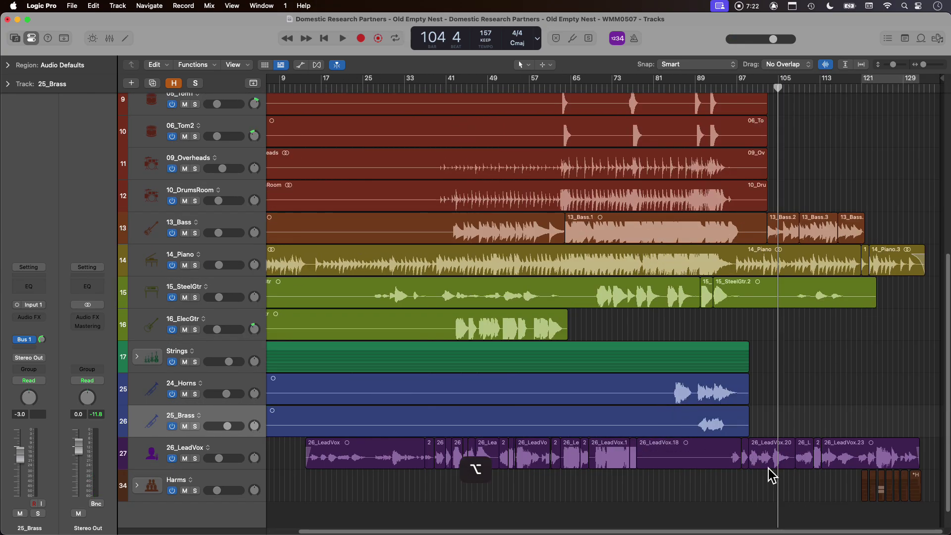
key("t")
key("f")
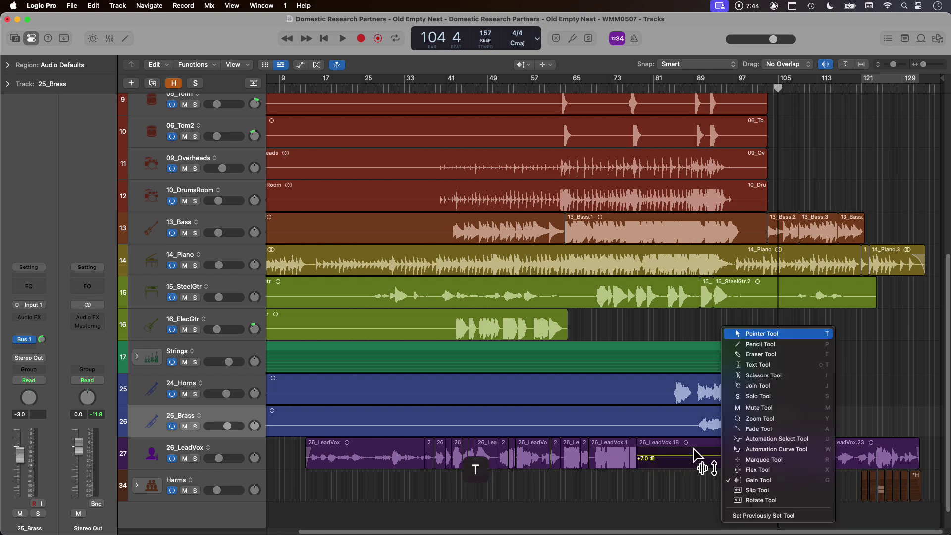
Fit the arrangement in view with all tracks from 01_KickIn to Harms visible, and review their regions across the song.
key("super+Up")
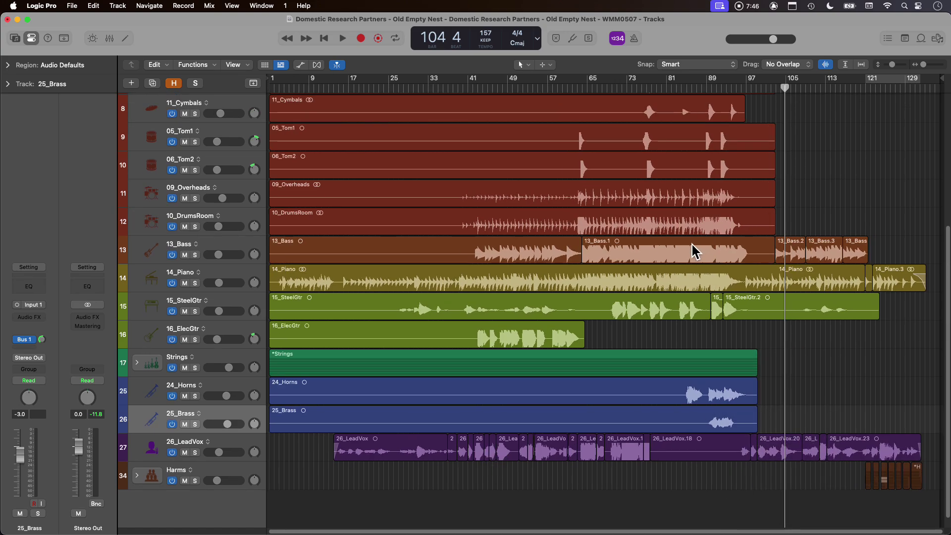
scroll(700, 345, "up", 8)
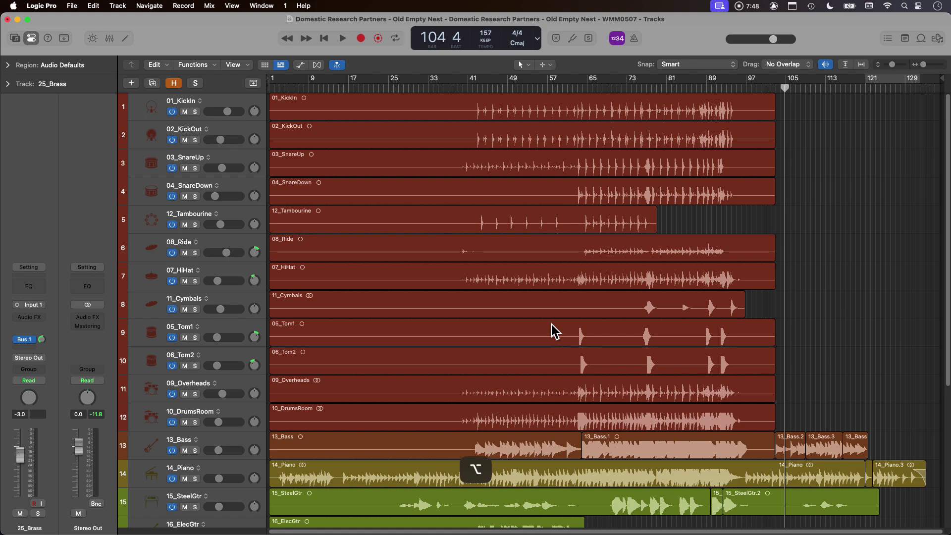
scroll(551, 324, "down", 5, "alt")
scroll(551, 325, "up", 4, "alt")
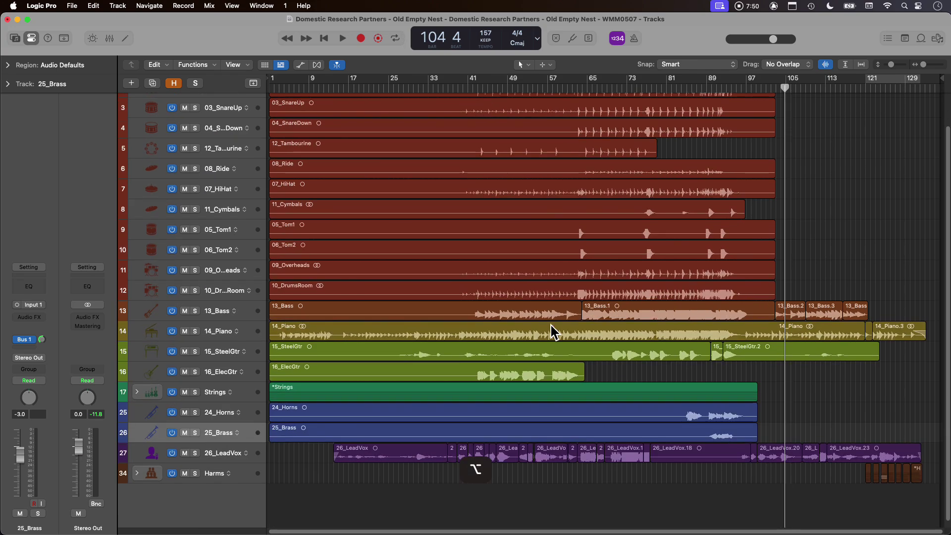
scroll(546, 306, "down", 3, "alt")
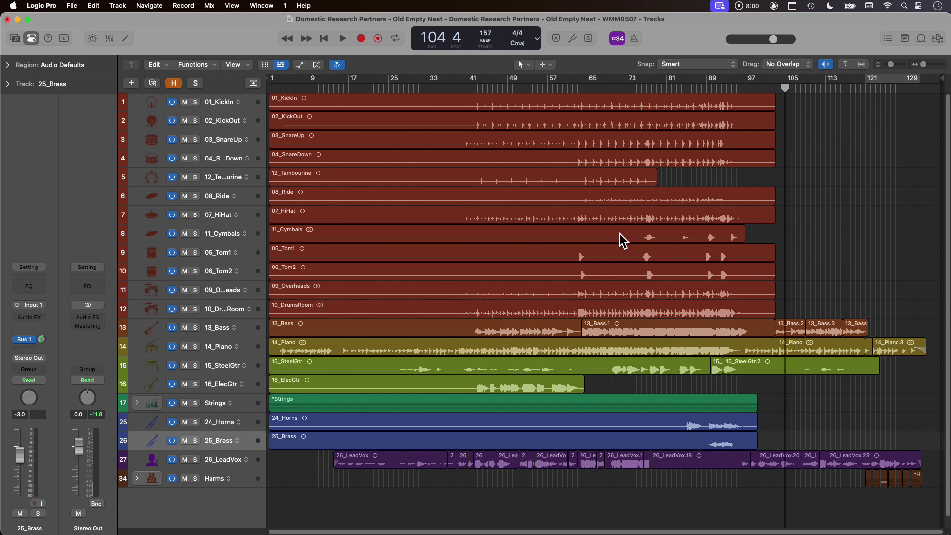
scroll(618, 238, "down", 2)
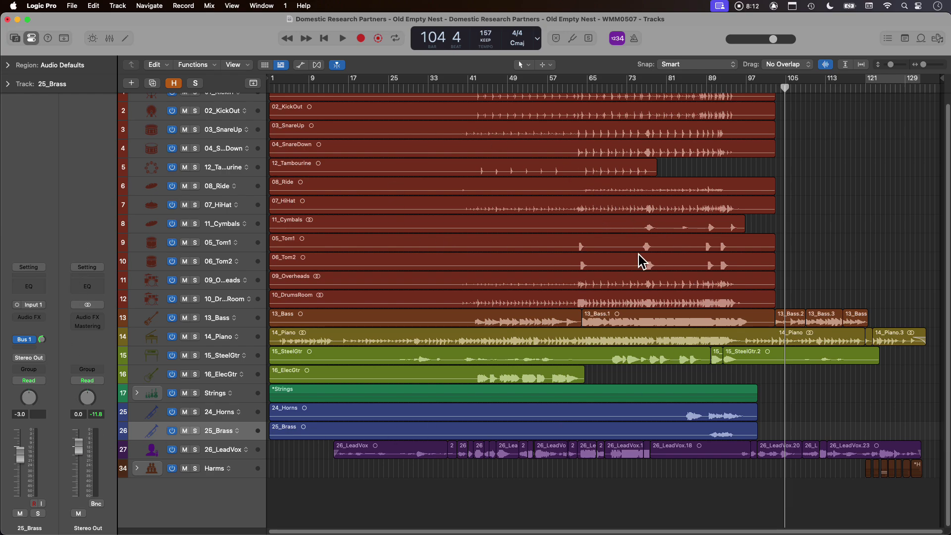
scroll(649, 248, "up", 1)
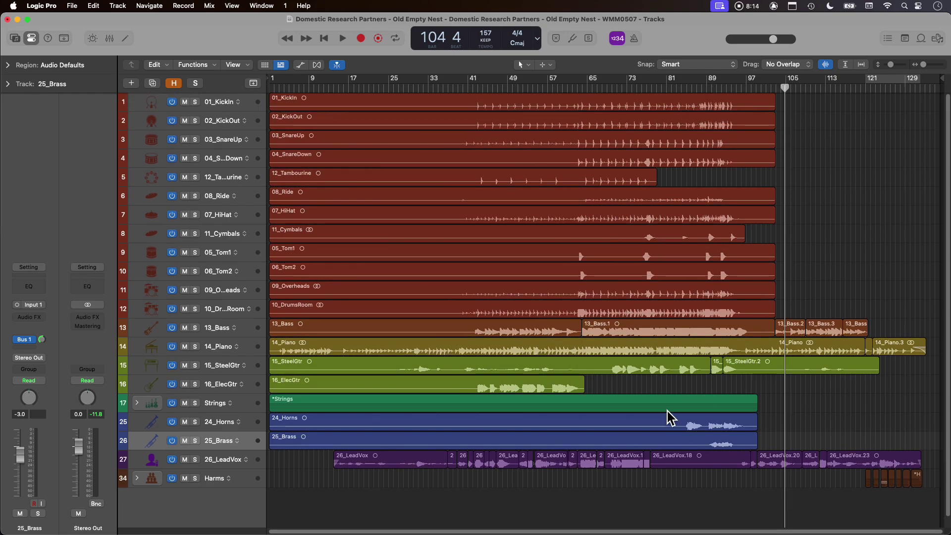